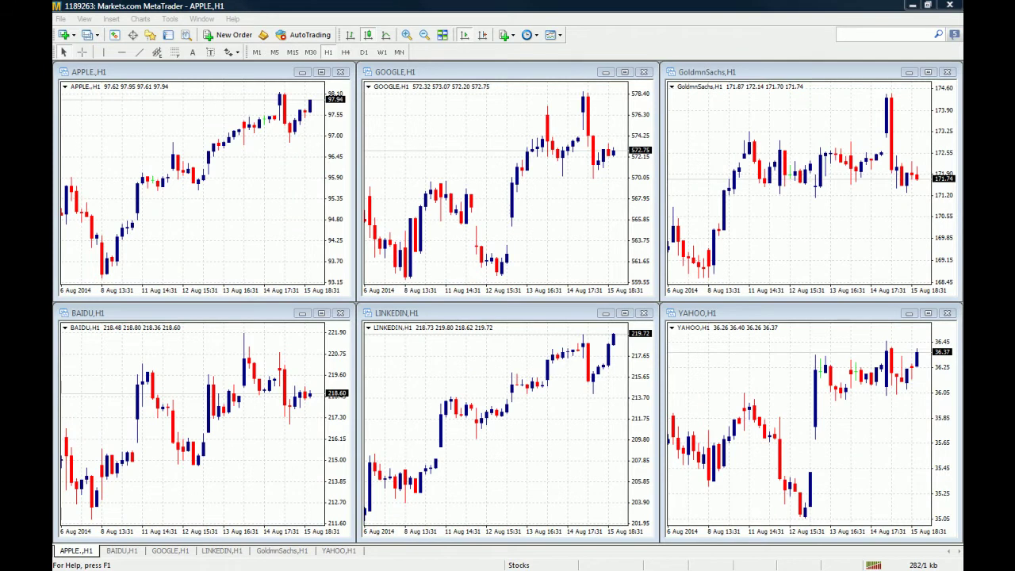
Dock the line-studies toolbar at the end of the top toolbar row, freeing a row
left_click_drag(251, 52, 578, 32)
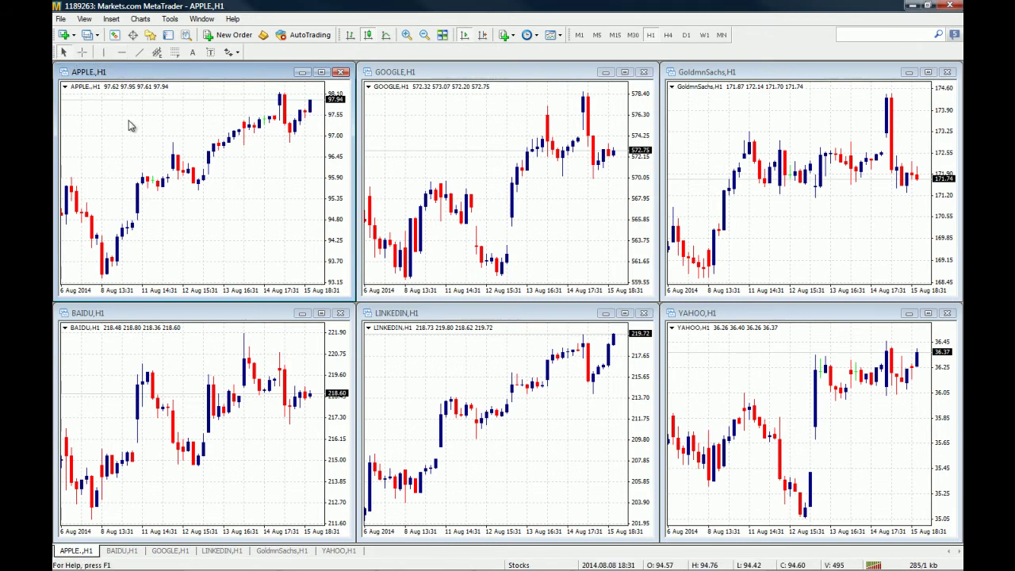
mouse_move(57, 52)
left_mouse_down()
mouse_move(610, 52)
mouse_move(739, 37)
left_mouse_up()
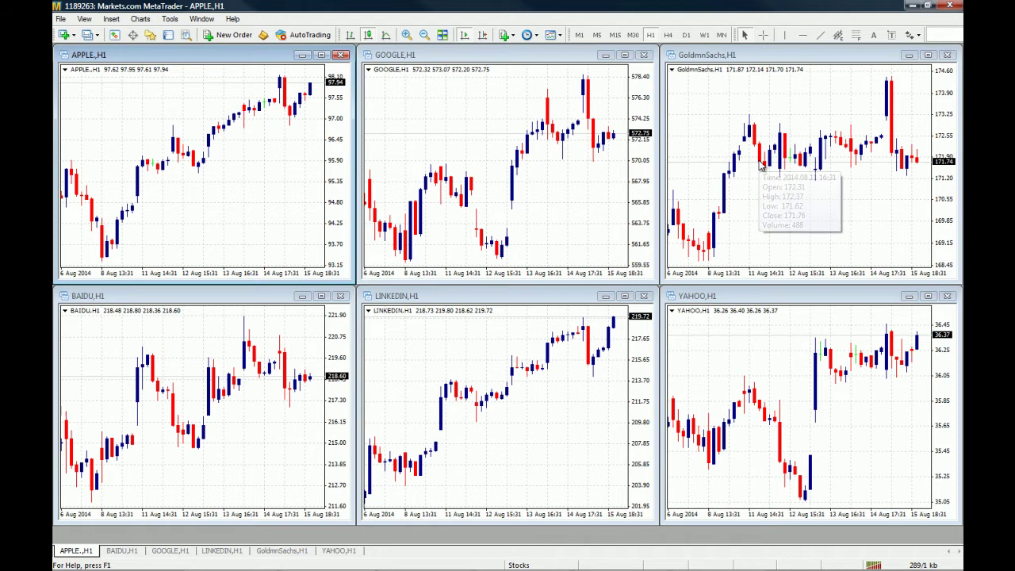
left_click(504, 39)
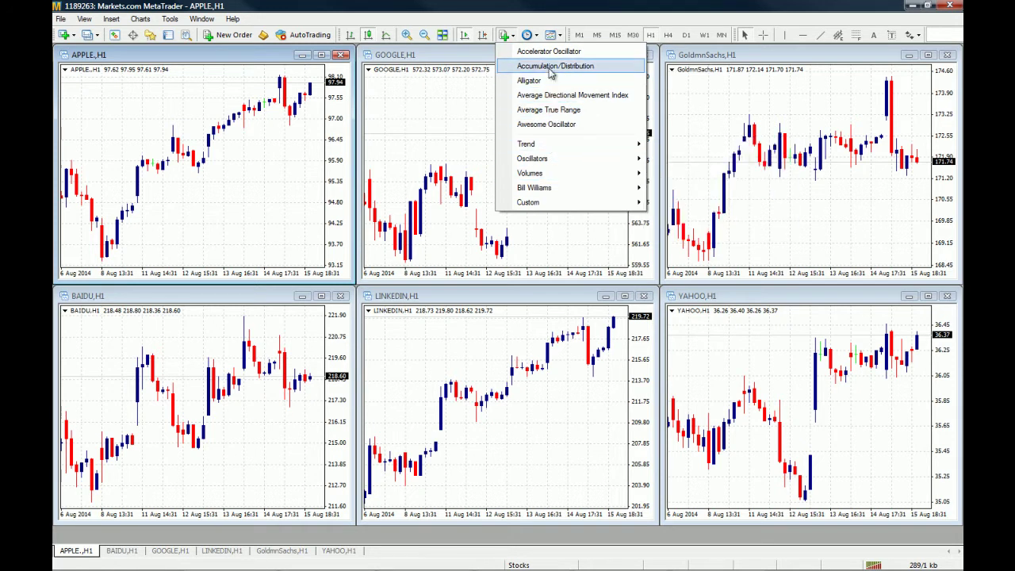
mouse_move(547, 146)
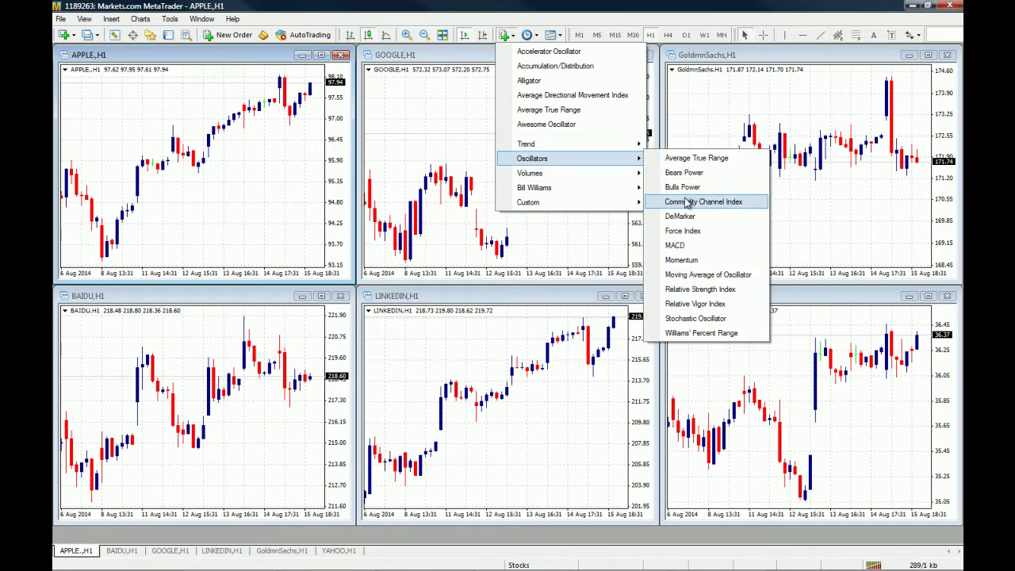
mouse_move(558, 178)
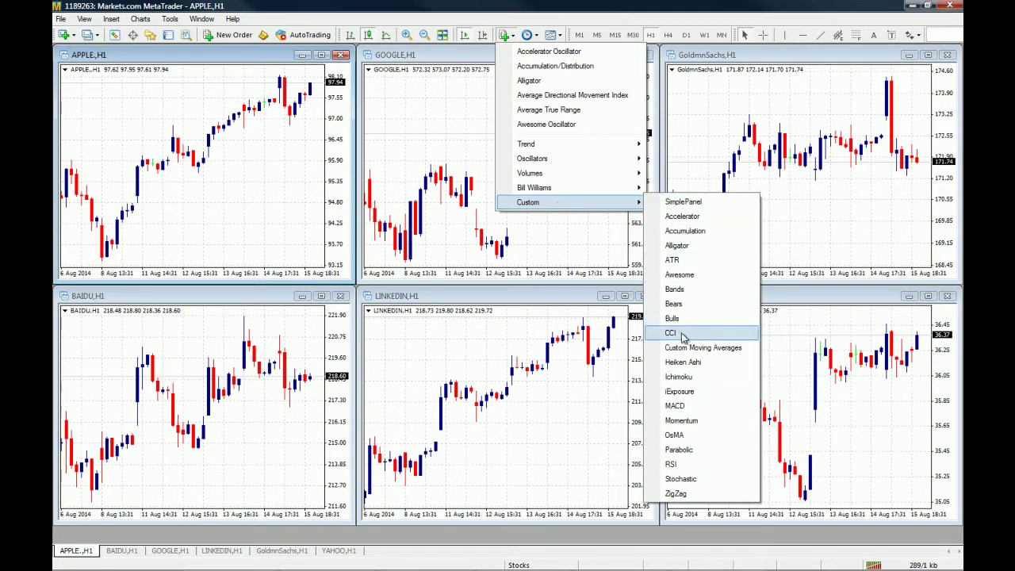
left_click(235, 185)
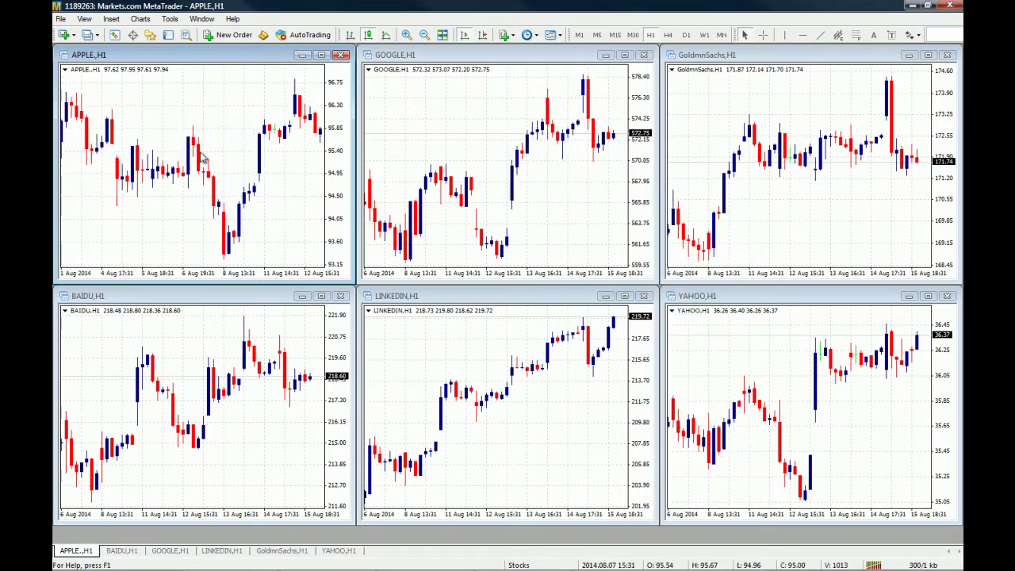
Tile the charts, load the Majors profile, and maximize the EURUSD H1 chart
left_click(200, 19)
left_click(222, 50)
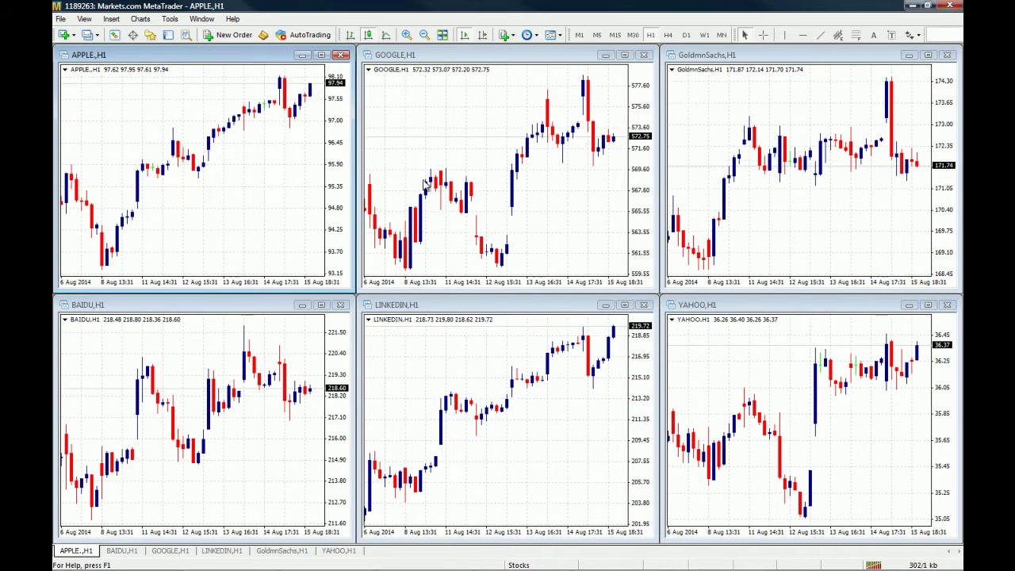
left_click(62, 19)
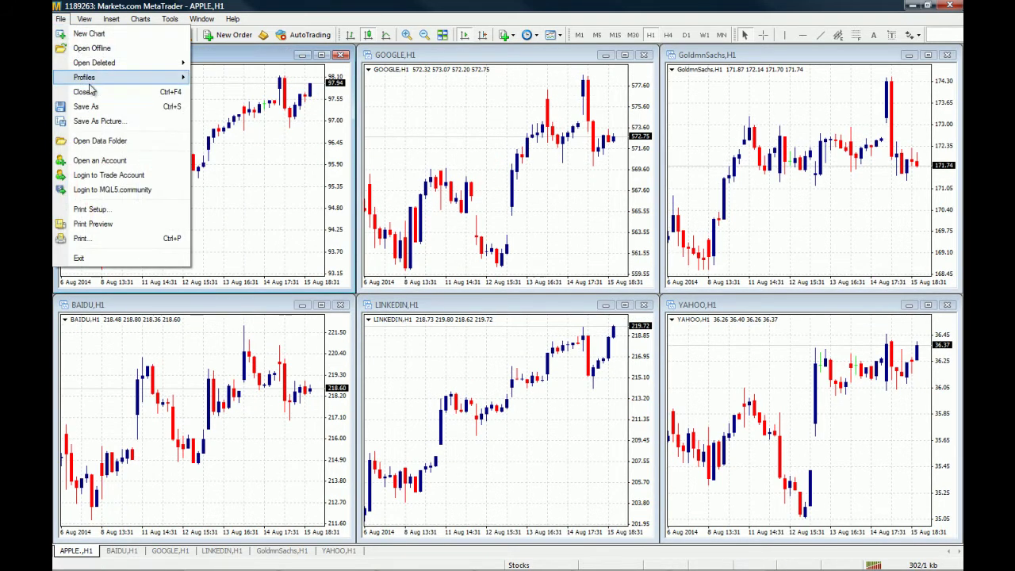
mouse_move(92, 79)
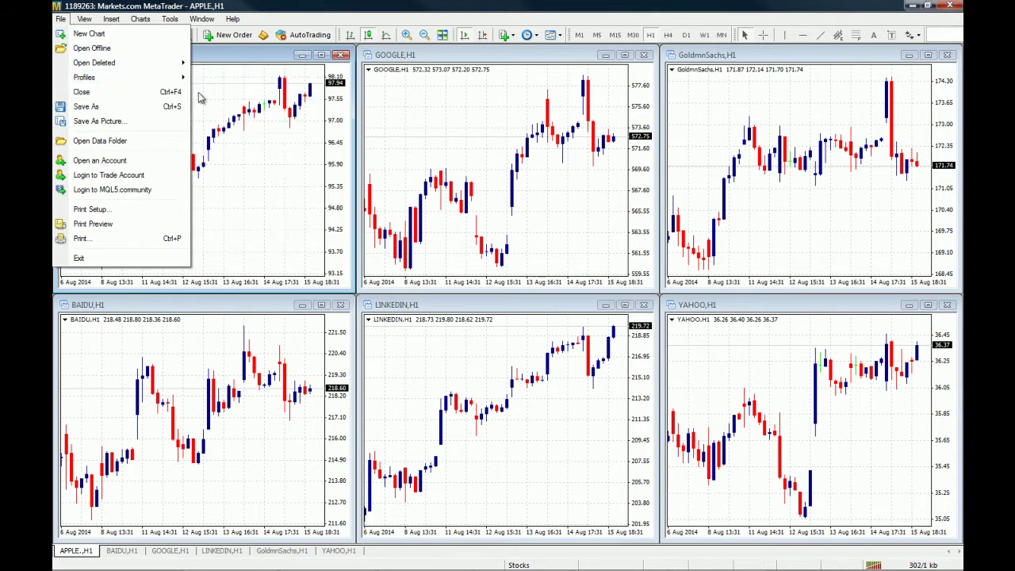
left_click(301, 184)
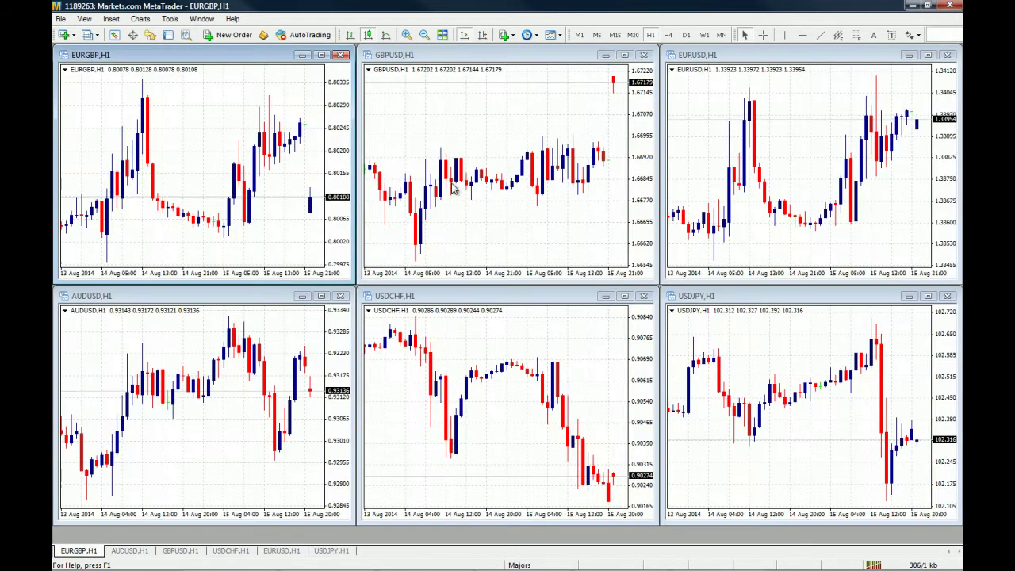
left_click(929, 55)
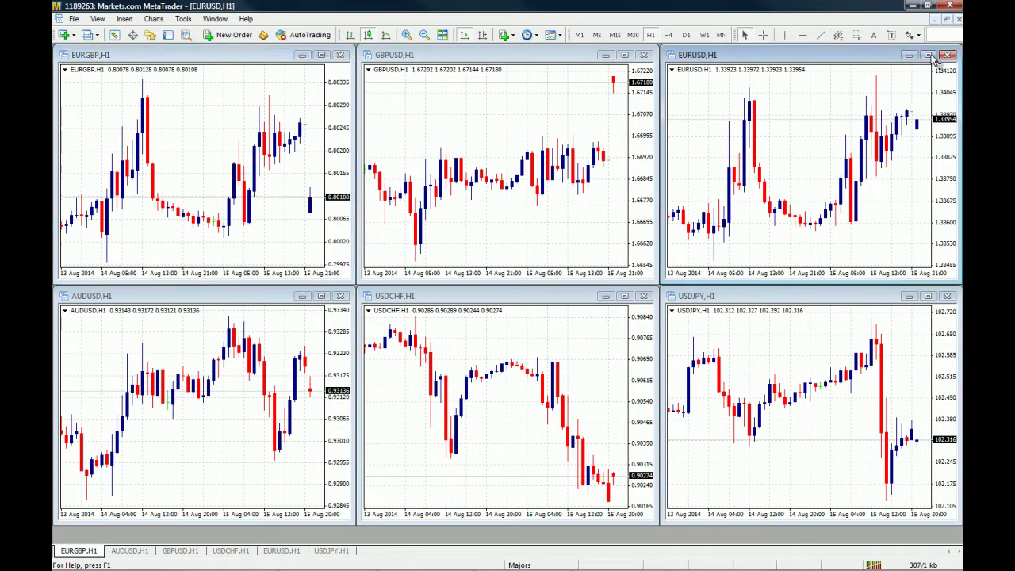
Switch EURUSD to D1 daily candles and zoom out to show over a year
left_click(687, 35)
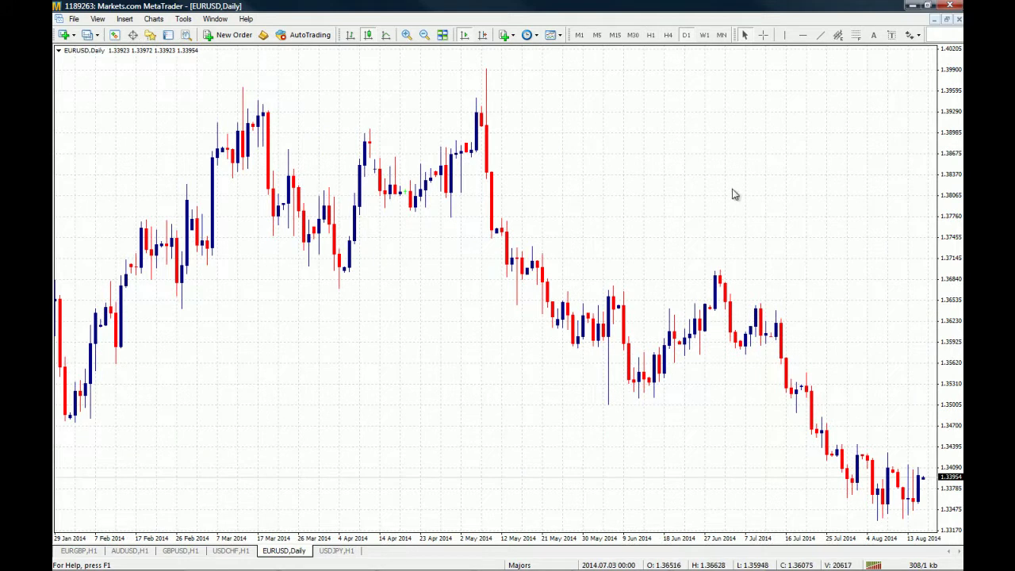
left_click(424, 35)
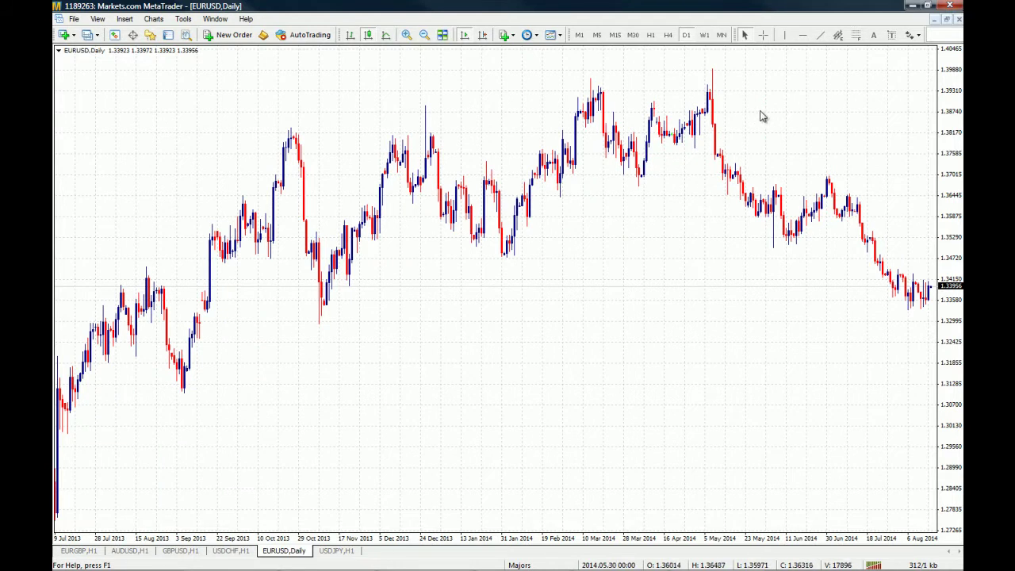
left_click(504, 36)
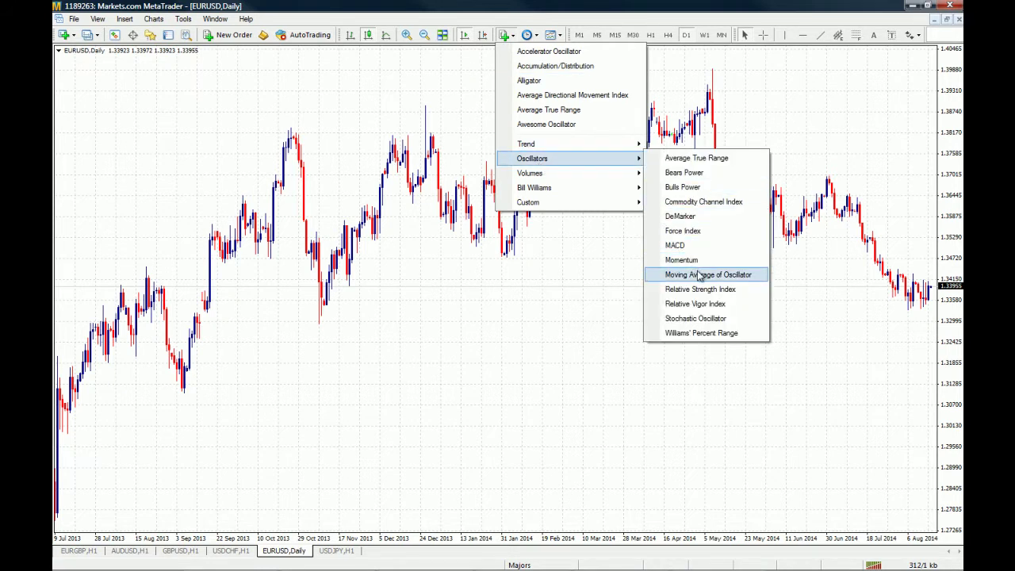
Add a Stochastic Oscillator with %K period 5 and shrink its subwindow to a compact height
left_click(697, 318)
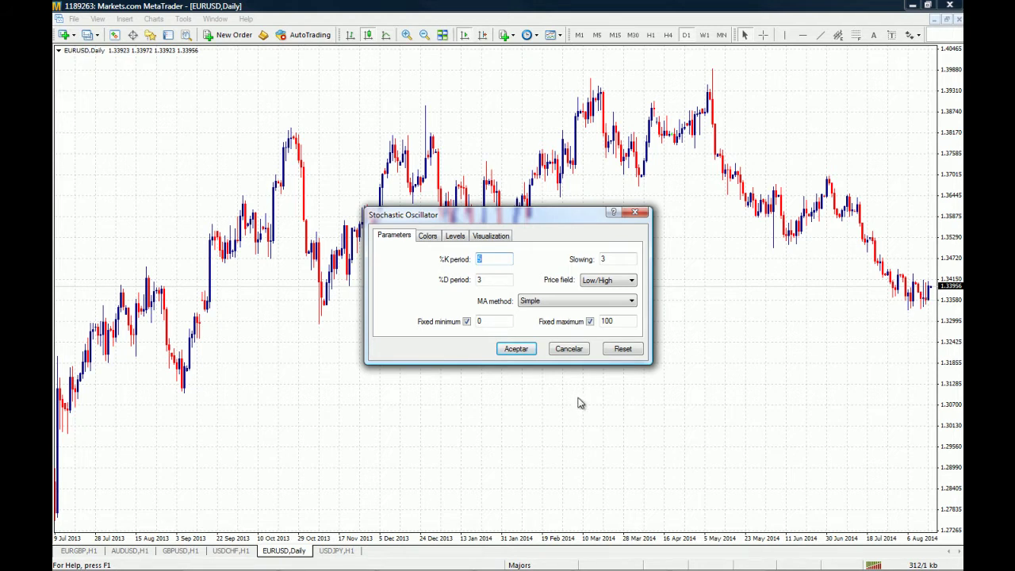
left_click(569, 348)
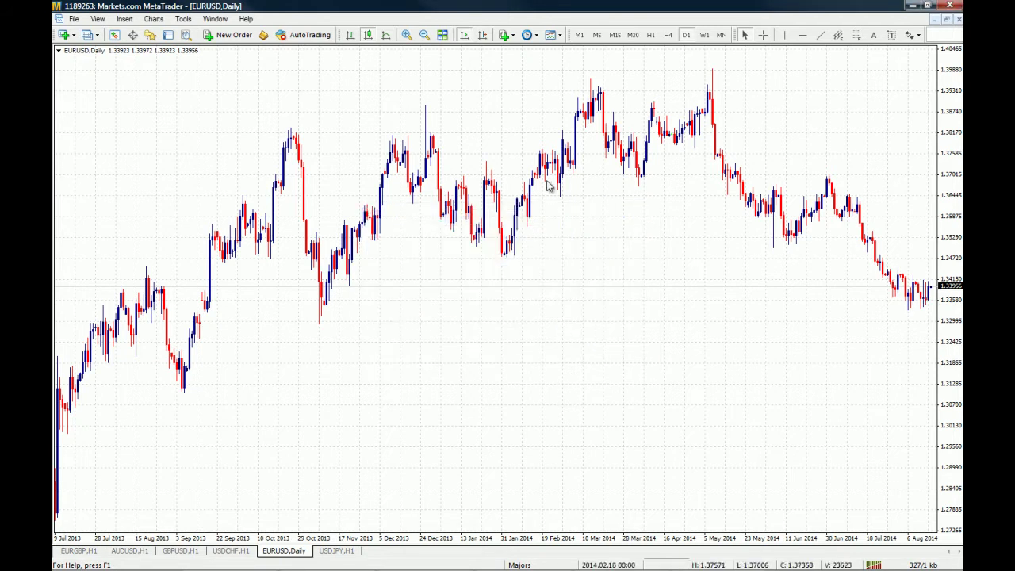
left_click(505, 36)
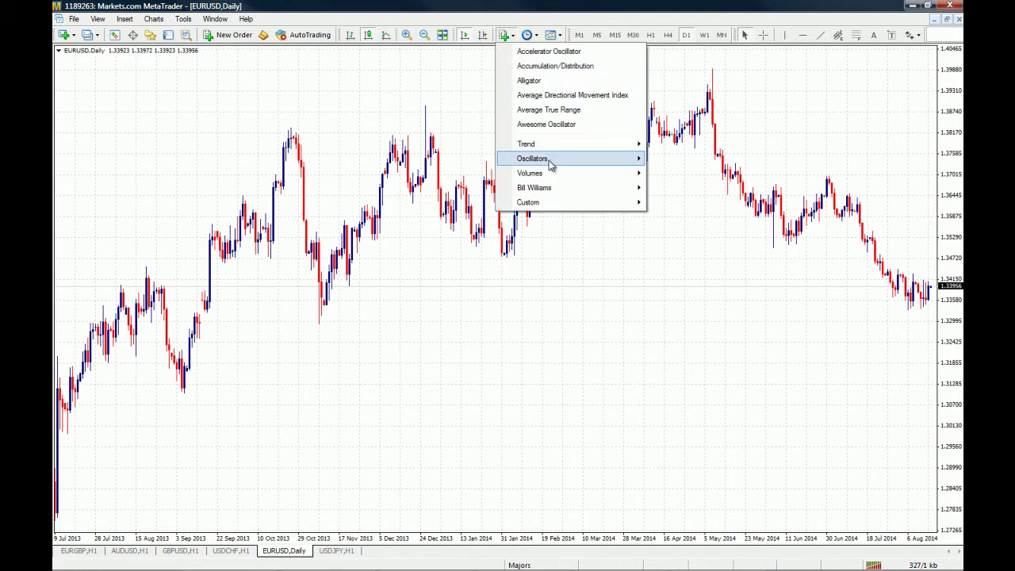
mouse_move(548, 166)
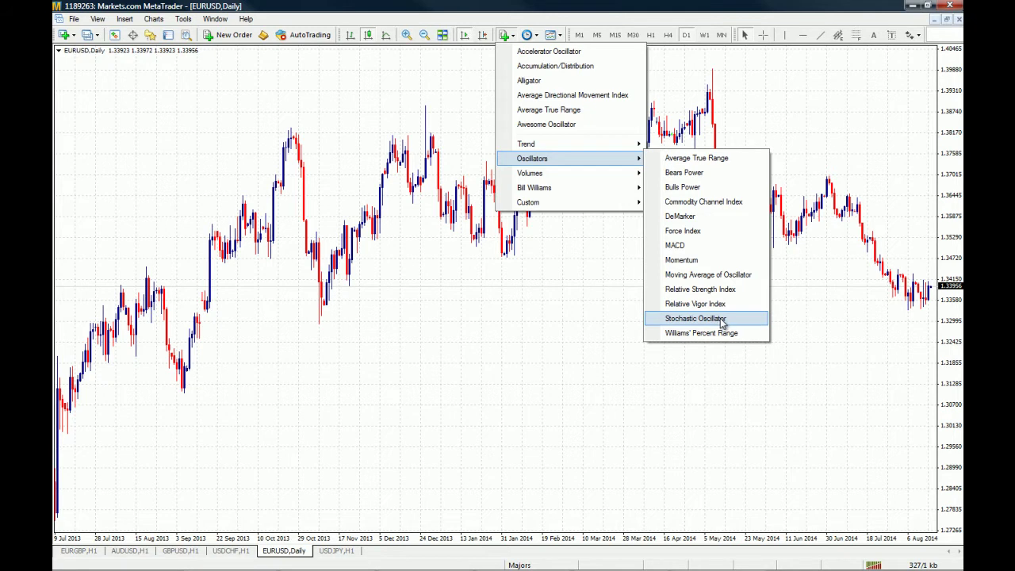
left_click(696, 318)
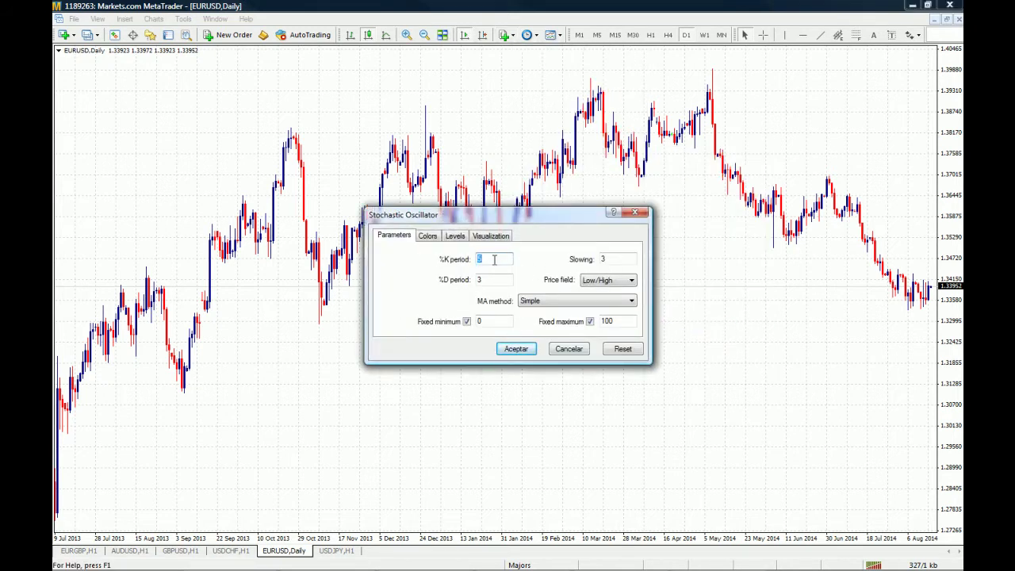
type("5")
left_click(516, 349)
left_click_drag(774, 377, 780, 452)
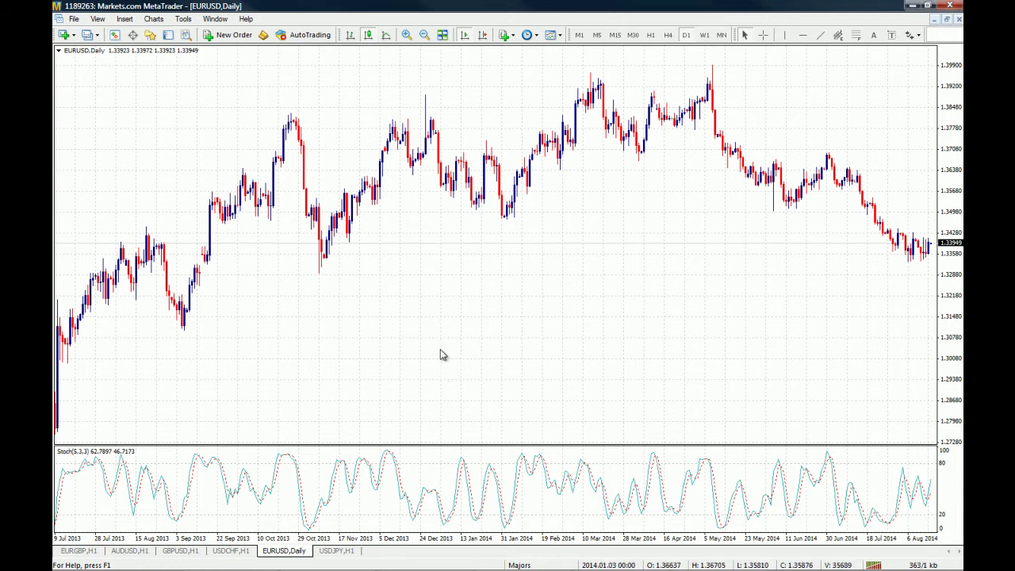
Reopen the Stochastic's properties, remove a stray digit from the %K period, and view its Colors
double_click(399, 479)
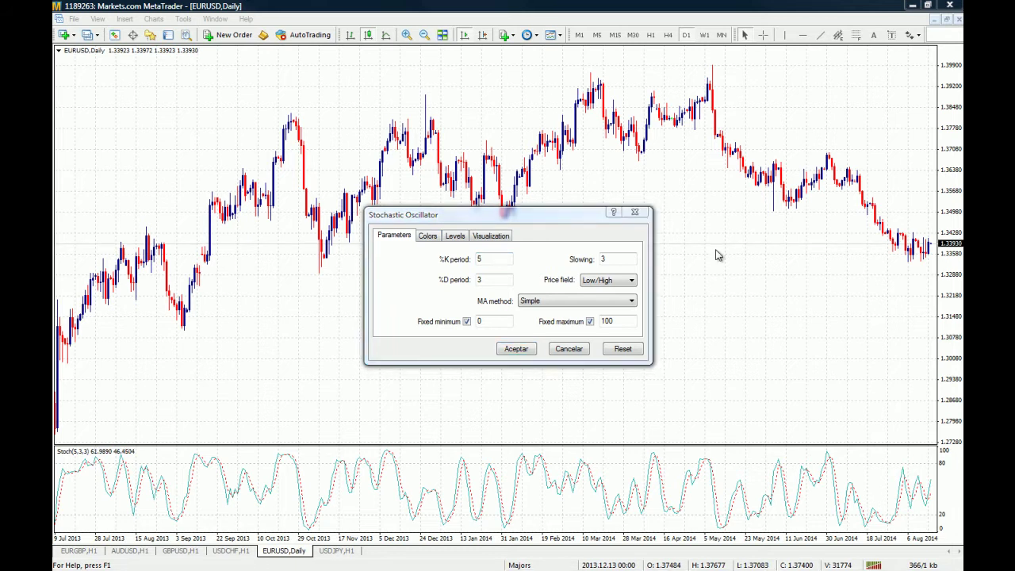
left_click(492, 258)
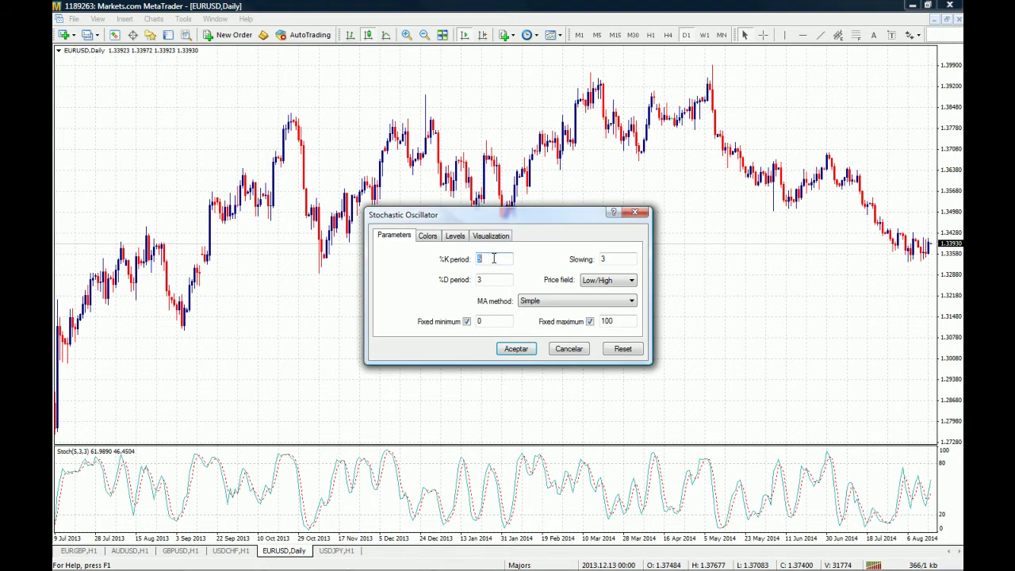
key("BackSpace")
left_click(430, 242)
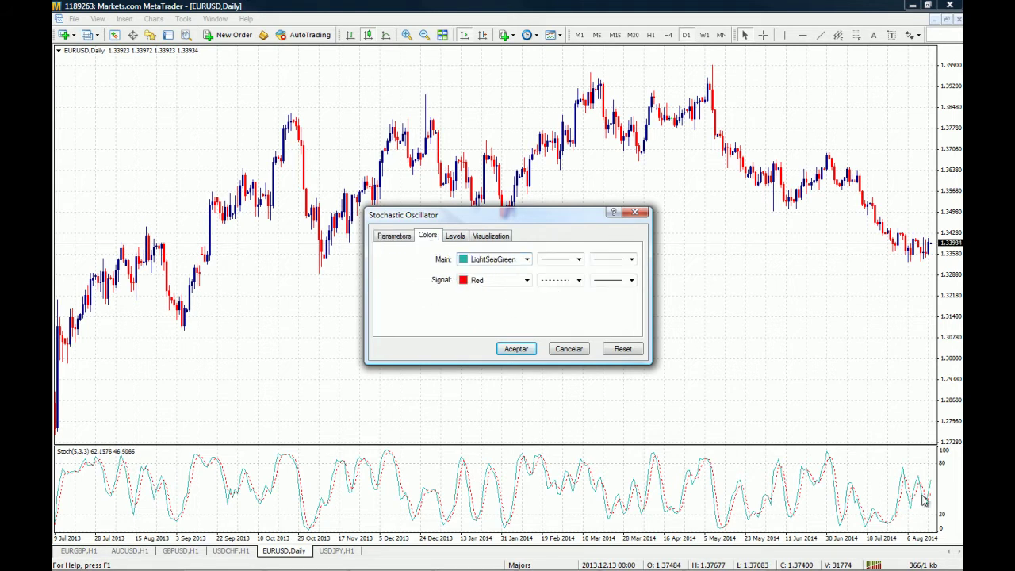
Set the Stochastic Main line colour to Navy
left_click(527, 259)
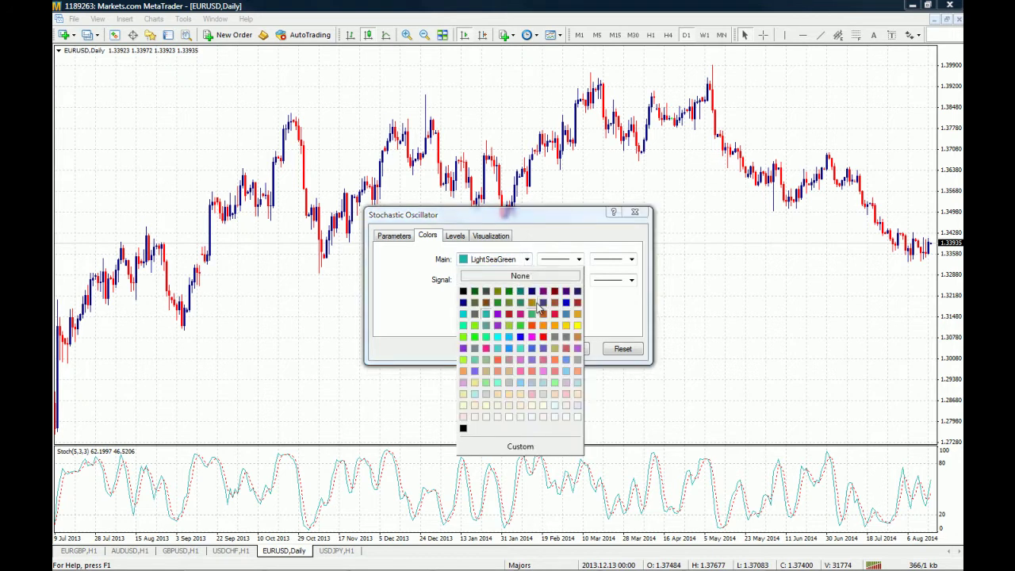
left_click(532, 292)
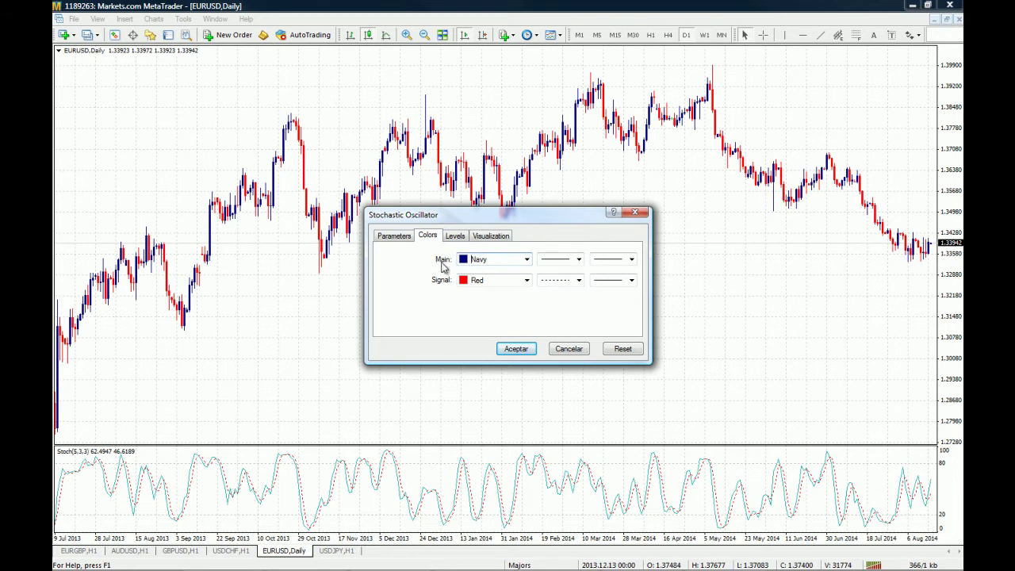
left_click(523, 269)
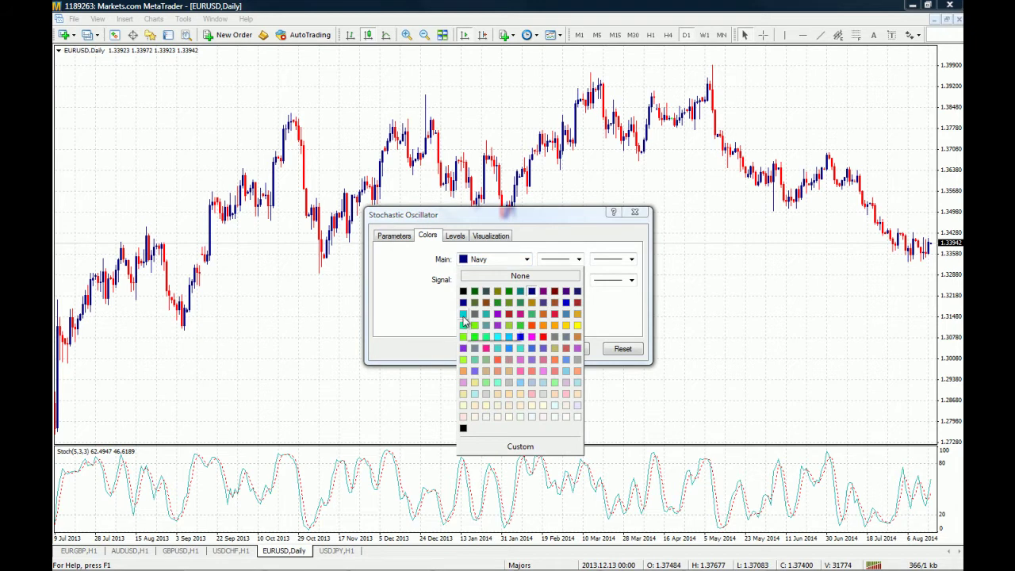
left_click(439, 313)
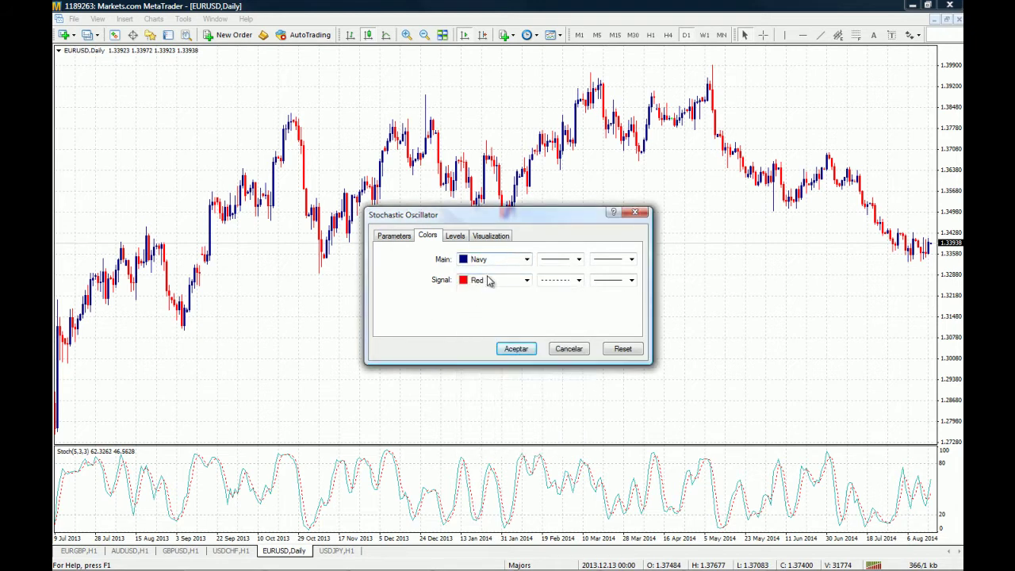
Make the Stochastic Signal line solid at thin width
left_click(578, 280)
left_click(567, 301)
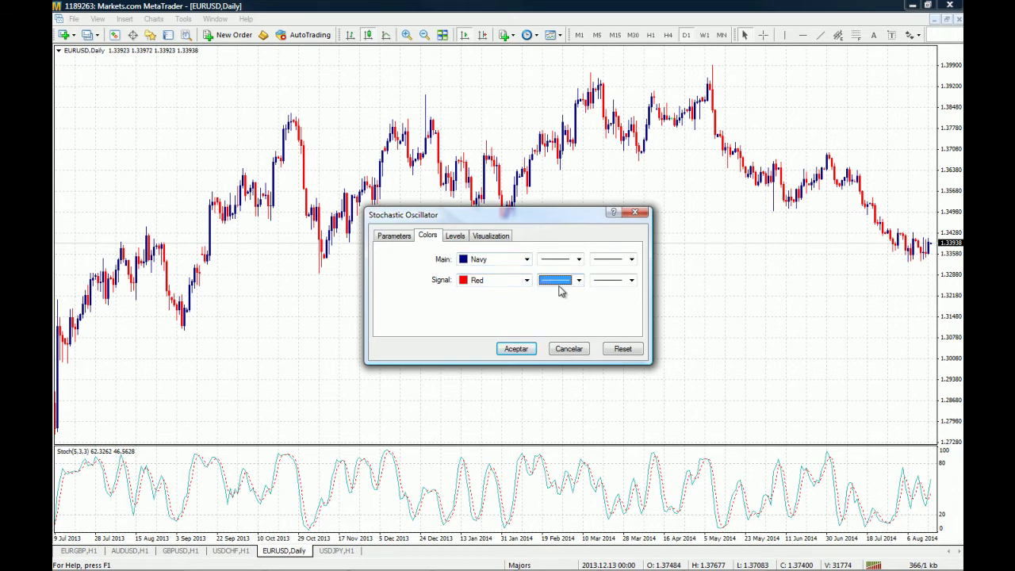
left_click(631, 283)
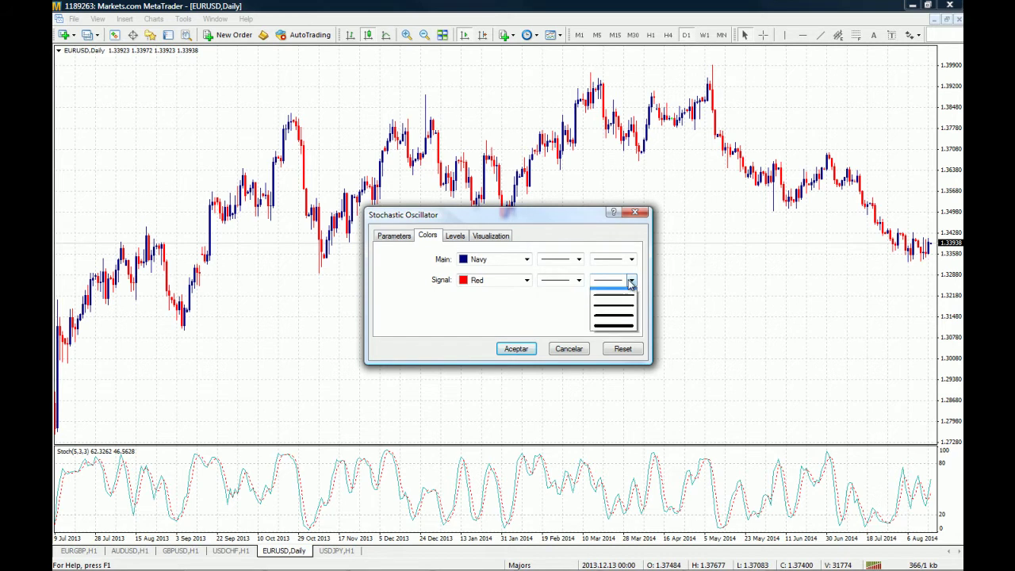
left_click(631, 282)
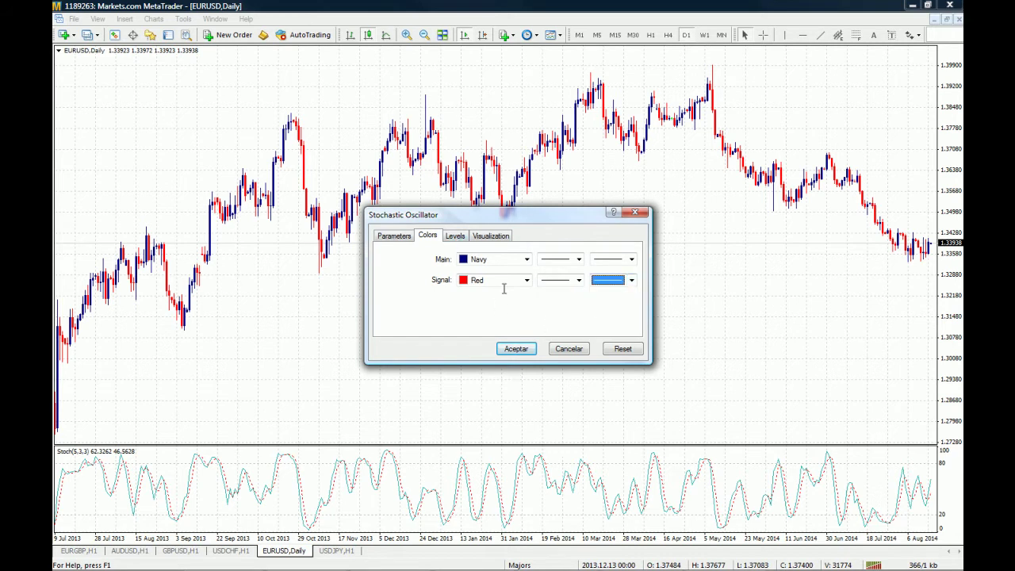
left_click(452, 237)
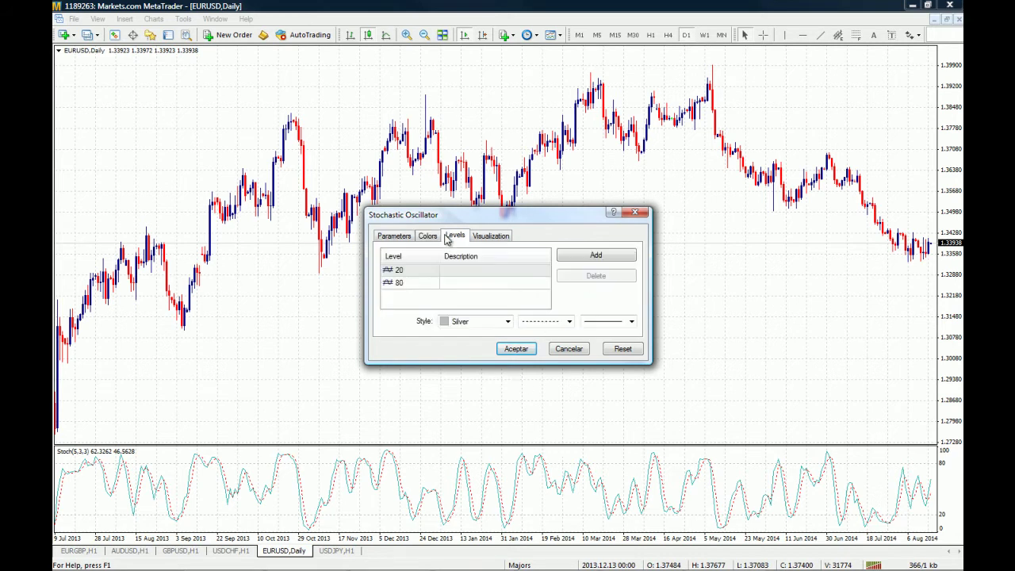
Change the Stochastic levels from 20 and 80 to 15 and 85
left_click(463, 274)
left_click(427, 272)
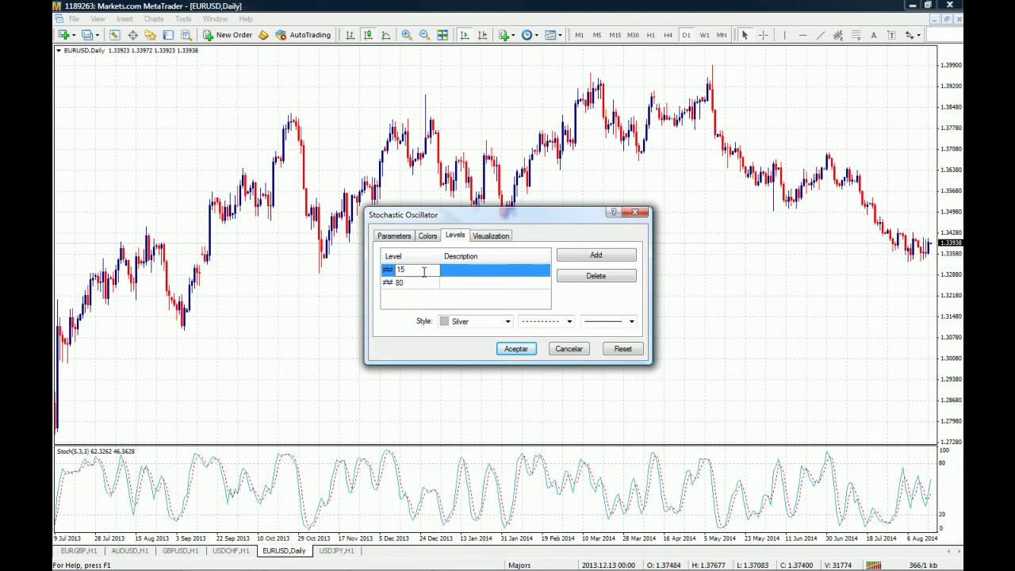
double_click(424, 282)
type("85")
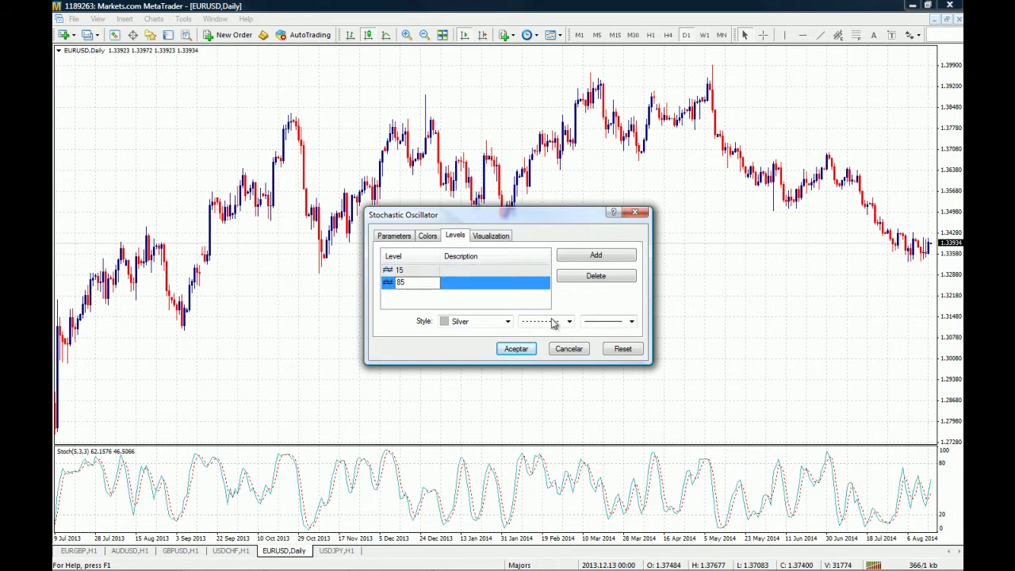
Make the level lines black, apply the Stochastic settings, and check values with the crosshair
left_click(507, 321)
left_click(446, 353)
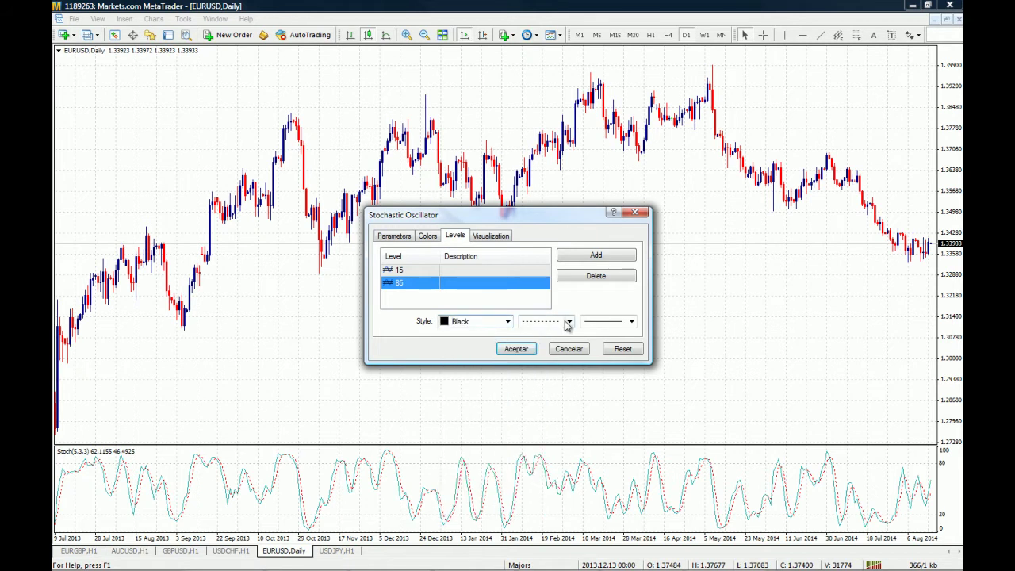
left_click(515, 349)
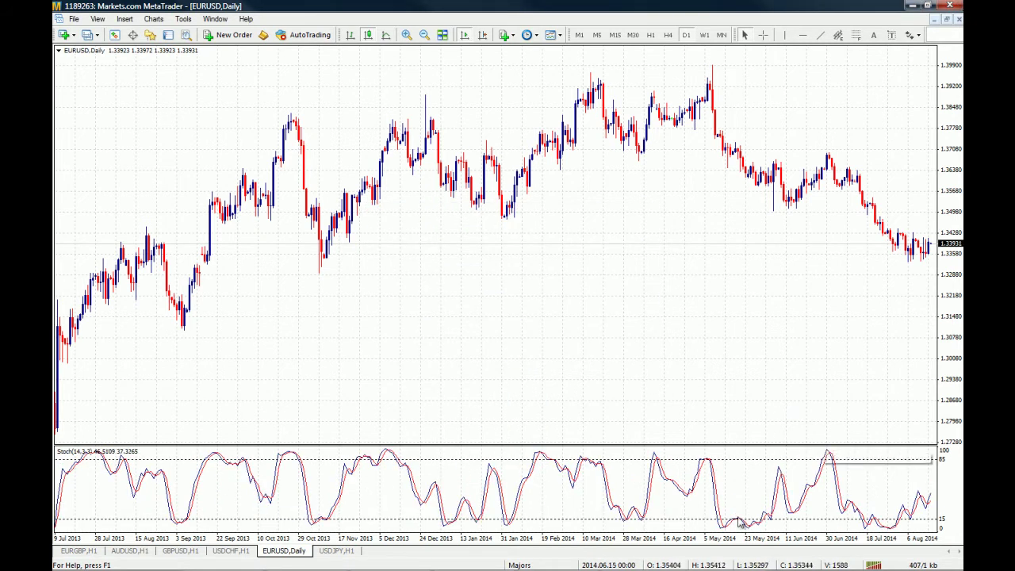
middle_click(933, 514)
middle_click(877, 367)
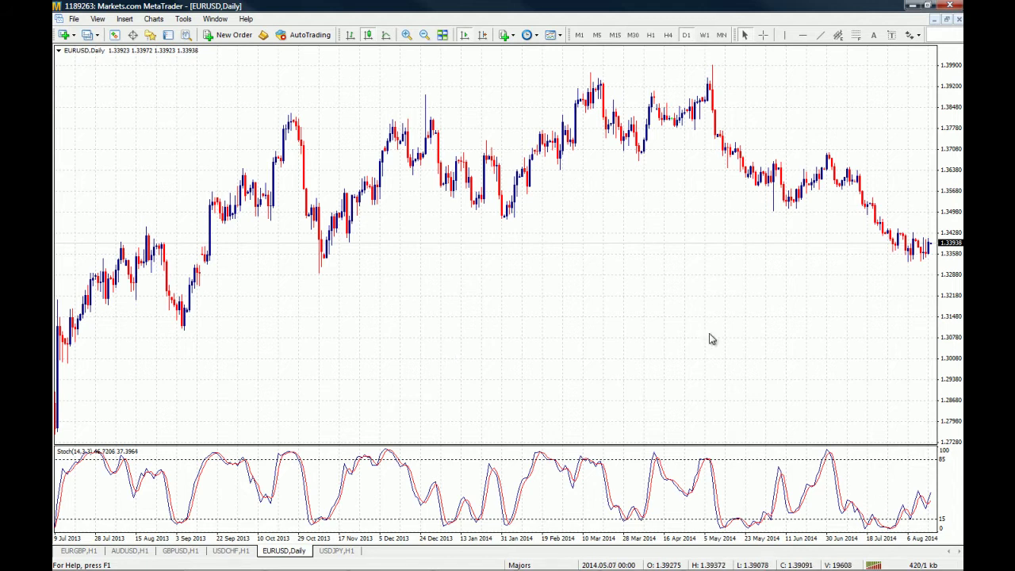
Add a Parabolic SAR with black dots to the EURUSD daily chart
left_click(506, 38)
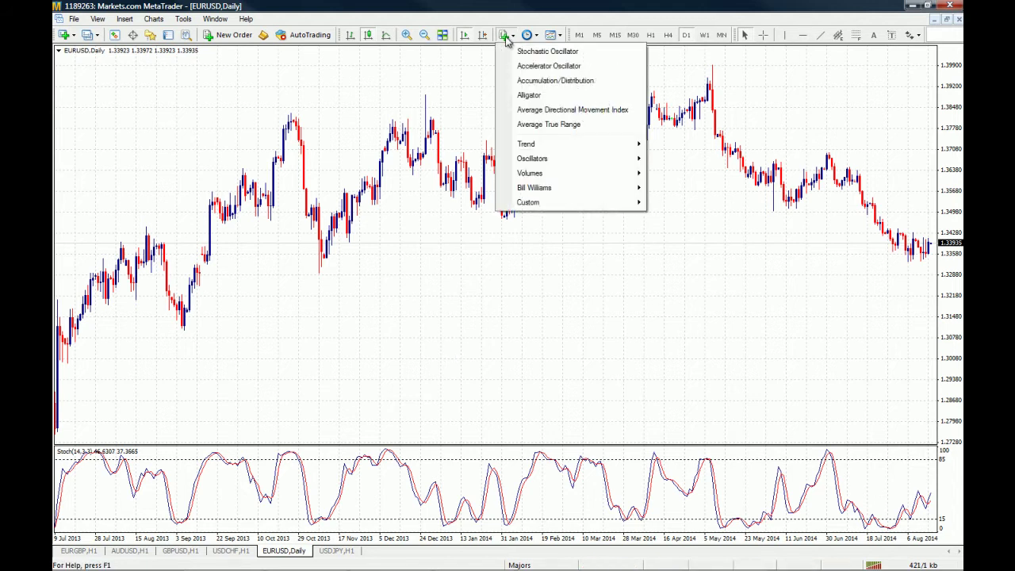
mouse_move(544, 143)
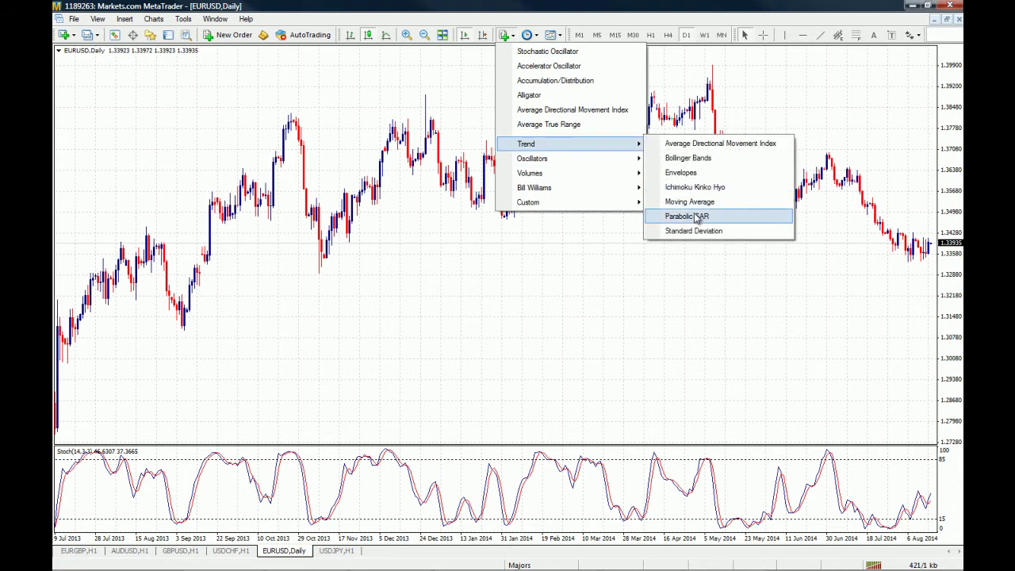
left_click(686, 216)
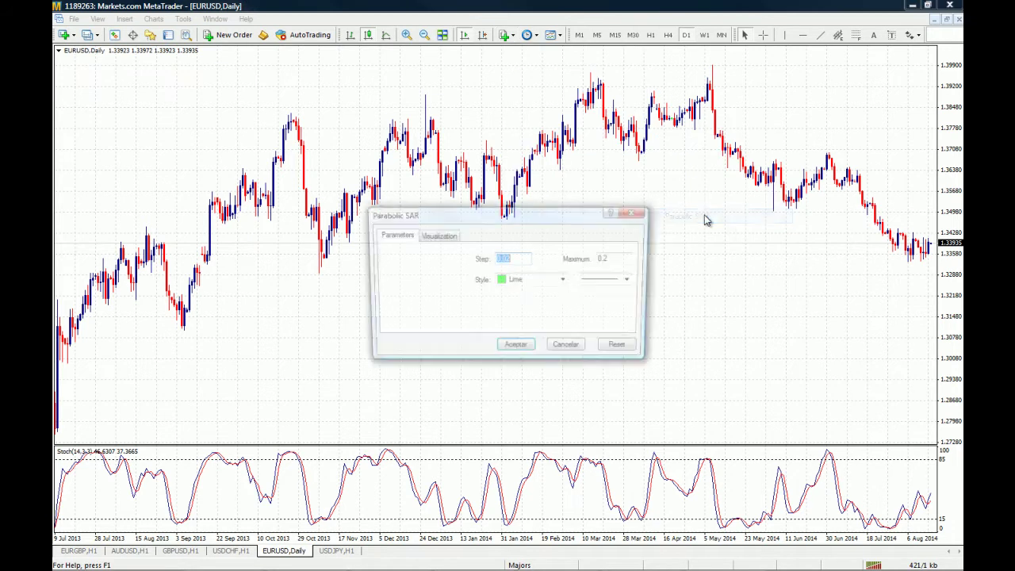
left_click(559, 279)
left_click(523, 294)
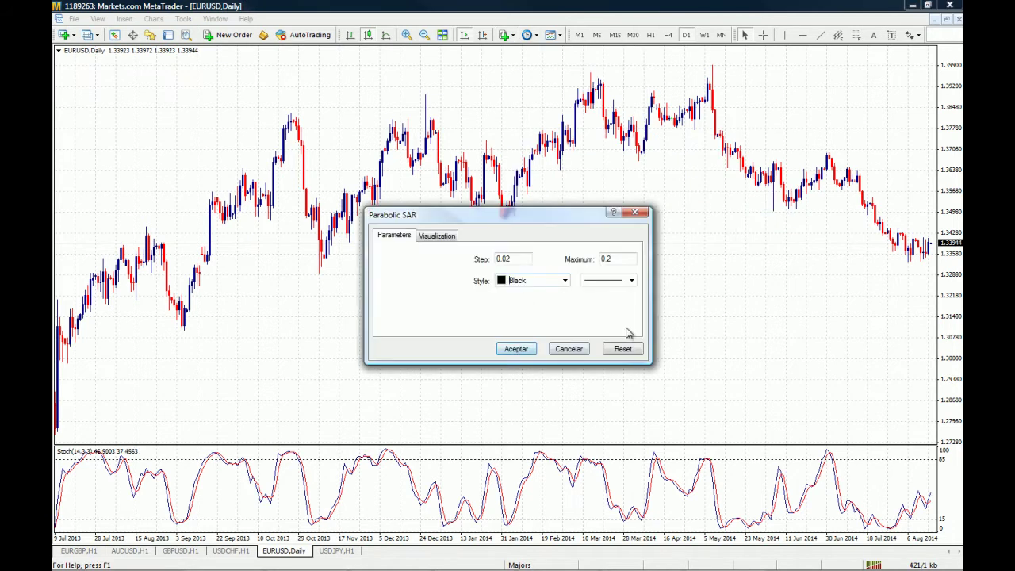
left_click(436, 236)
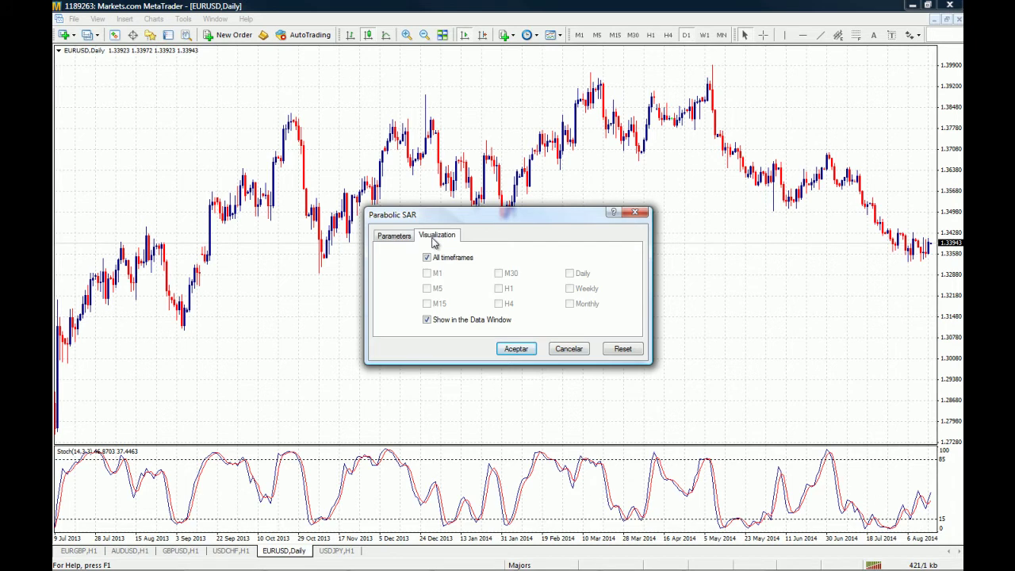
left_click(396, 235)
left_click(516, 349)
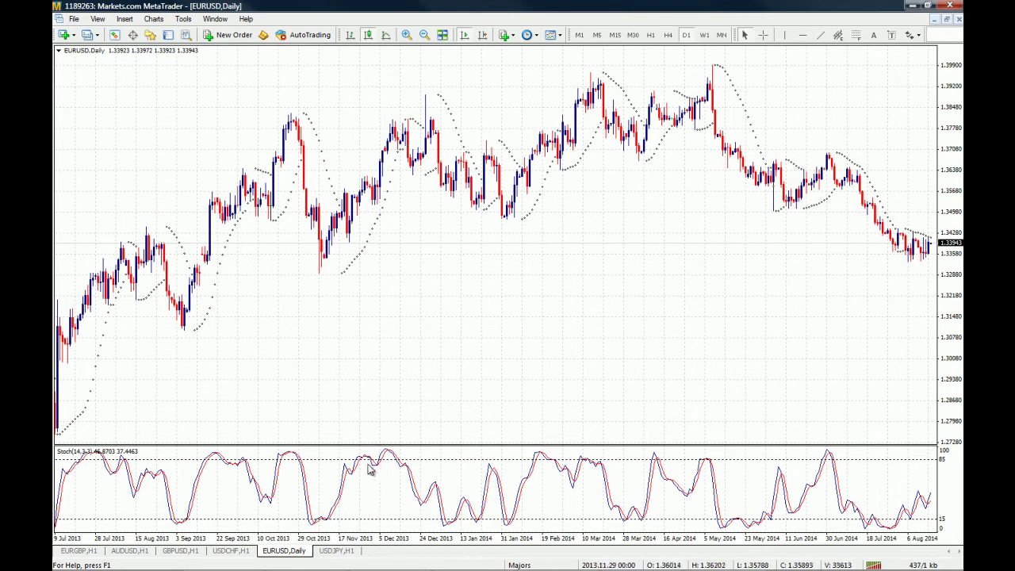
mouse_move(492, 477)
Delete the Parabolic SAR using the chart's Indicators List
right_click(497, 322)
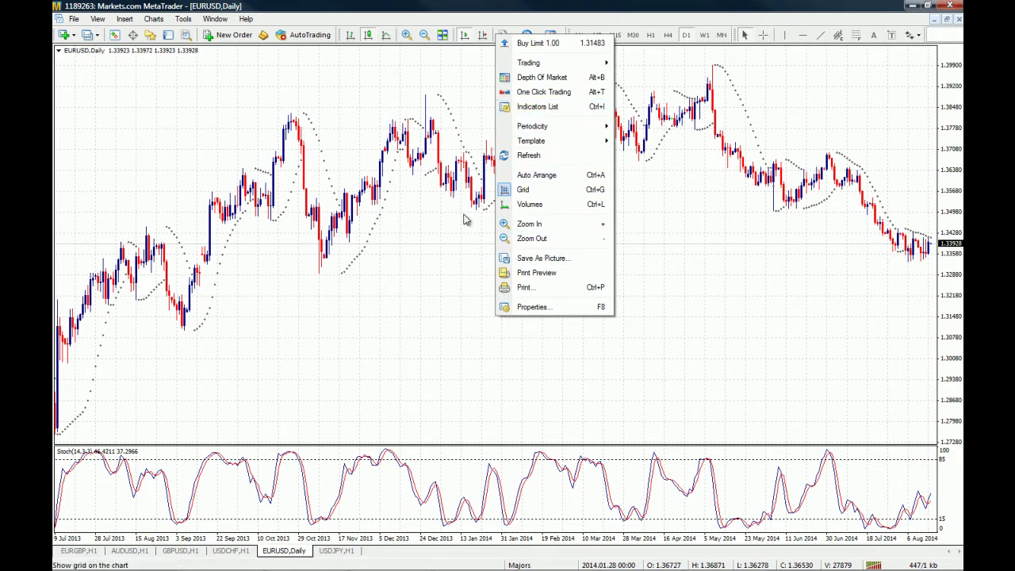
left_click(464, 251)
right_click(463, 251)
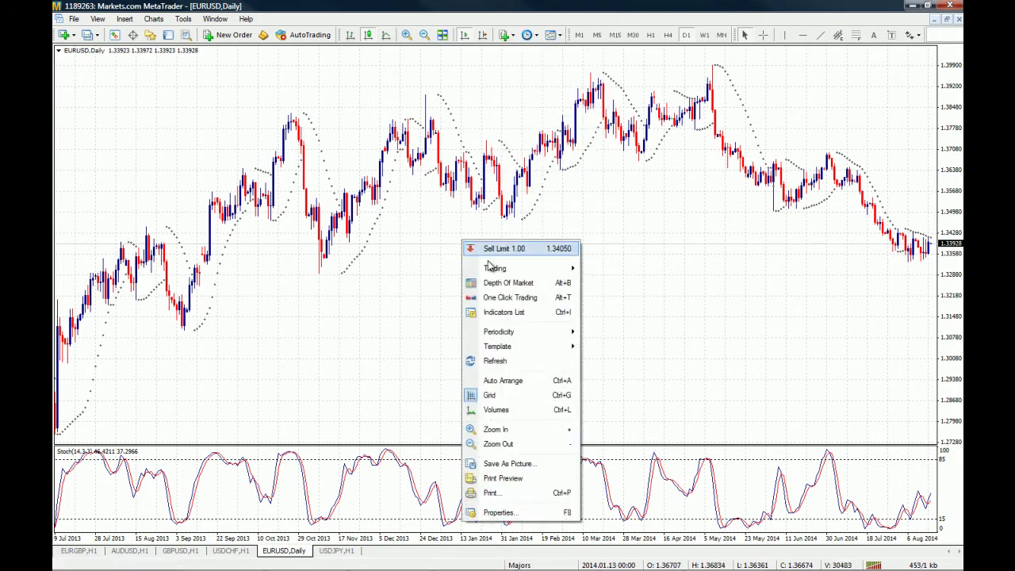
left_click(520, 314)
left_click_drag(173, 32, 202, 79)
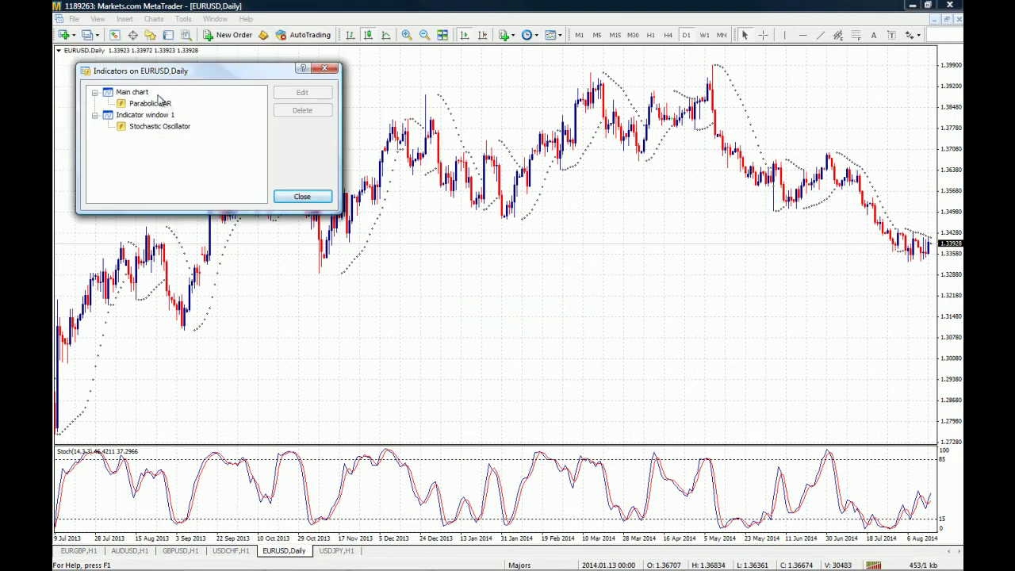
left_click(145, 106)
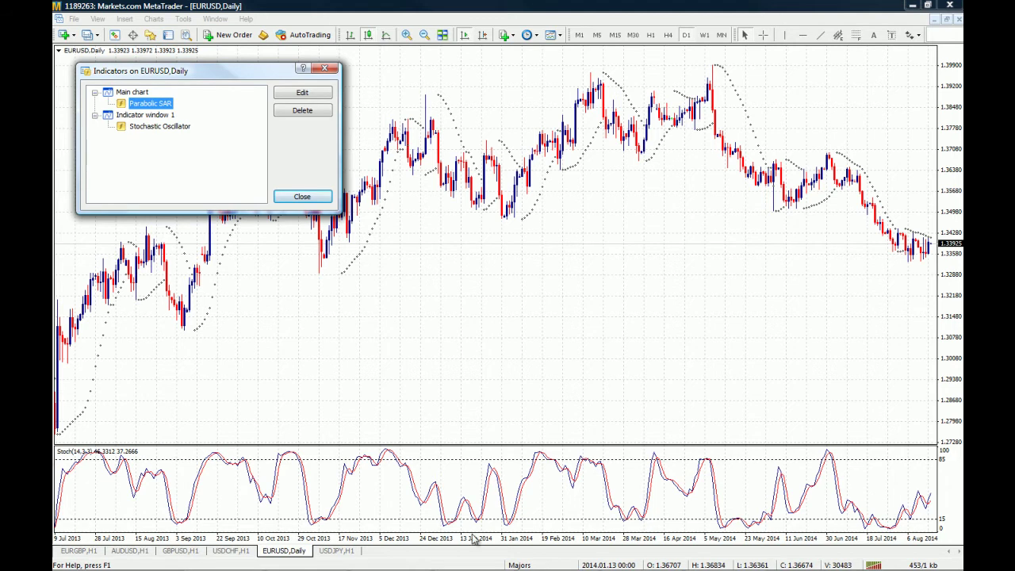
double_click(150, 109)
left_click(337, 67)
left_click(306, 113)
left_click(302, 196)
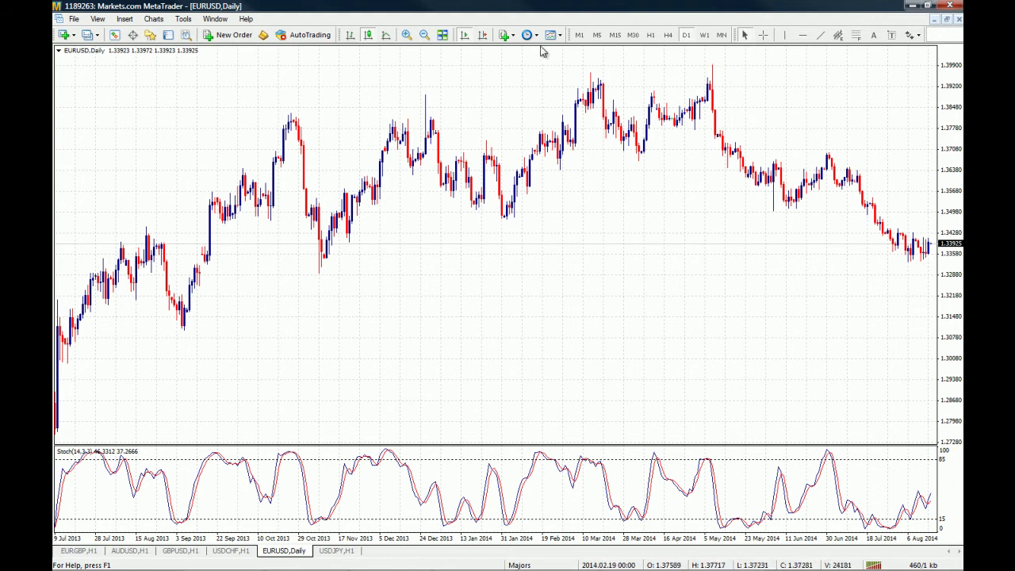
left_click(505, 35)
Add Ichimoku Kinko Hyo to the chart with its default parameters
mouse_move(568, 149)
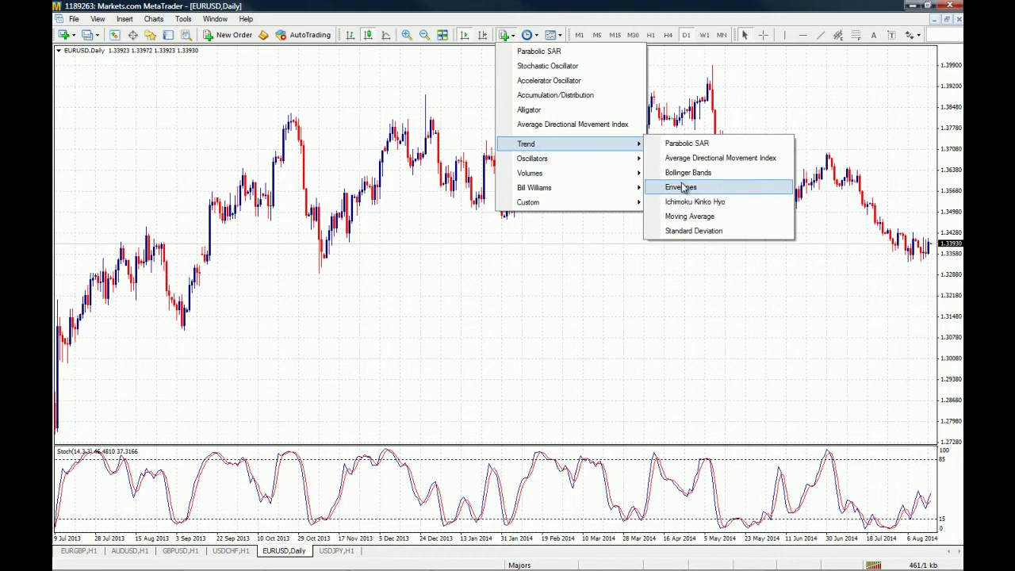
left_click(695, 201)
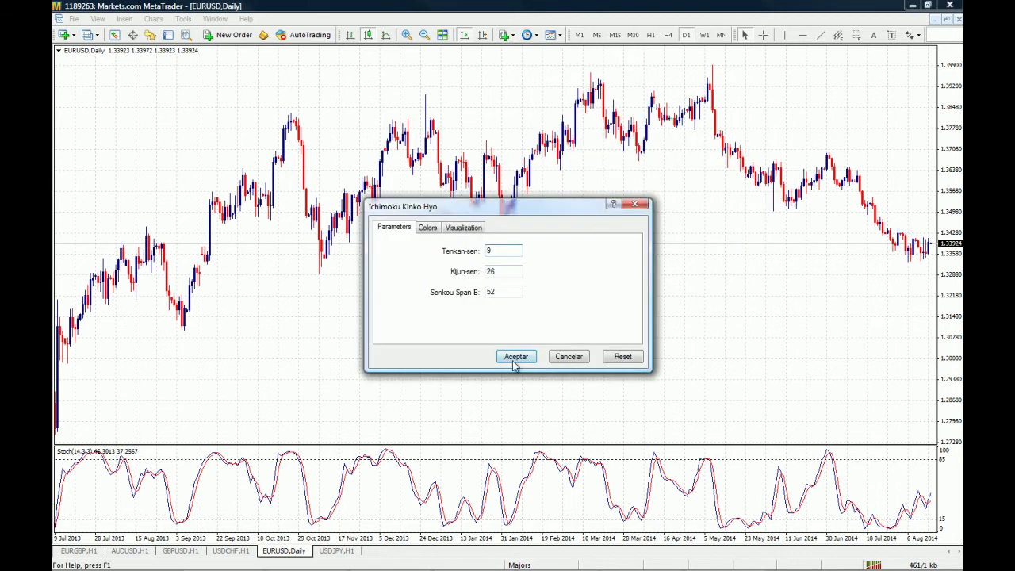
left_click(516, 356)
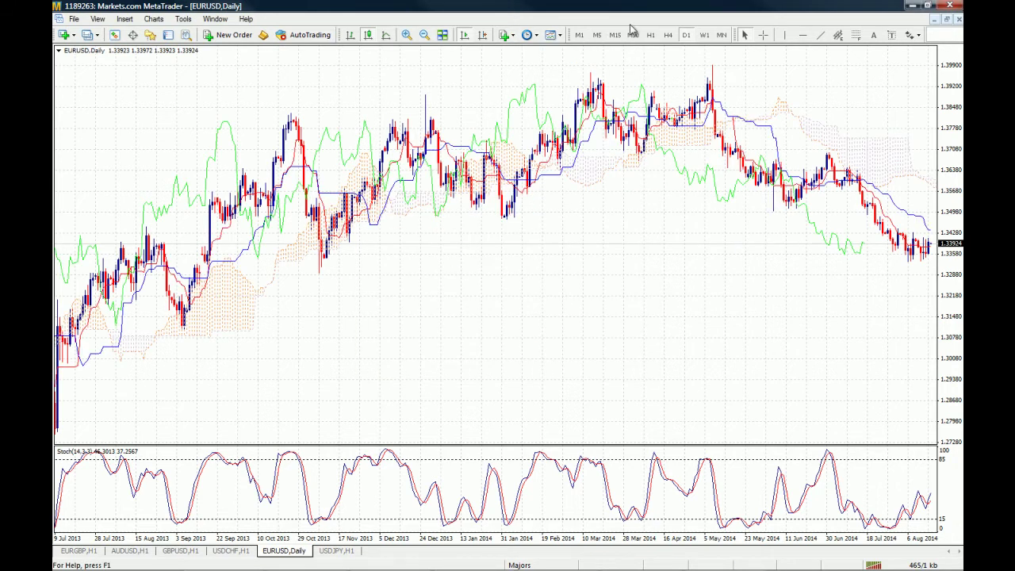
Add Envelopes (period 14, deviation 0.10) and Bollinger Bands with default settings
left_click(506, 35)
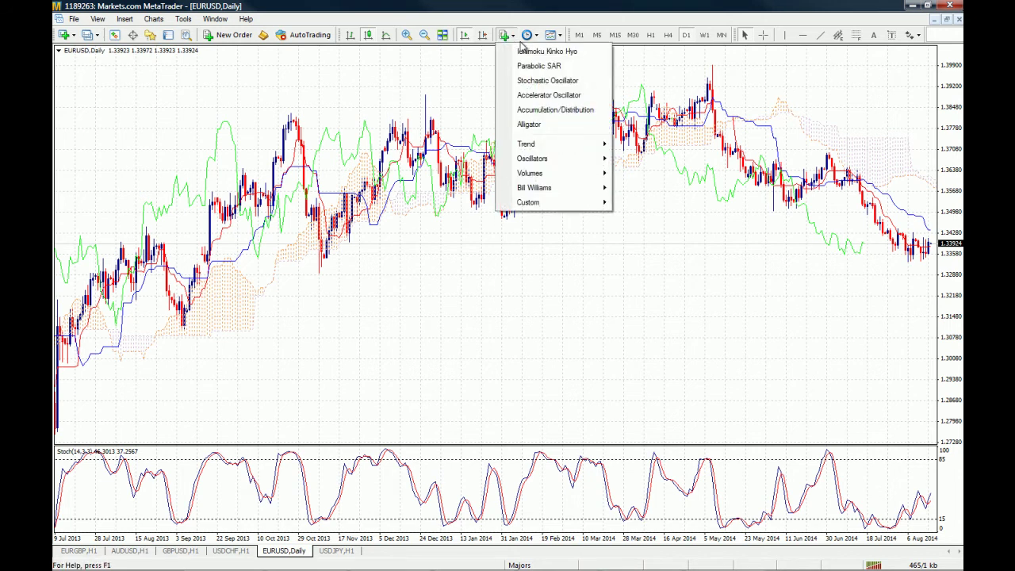
mouse_move(568, 145)
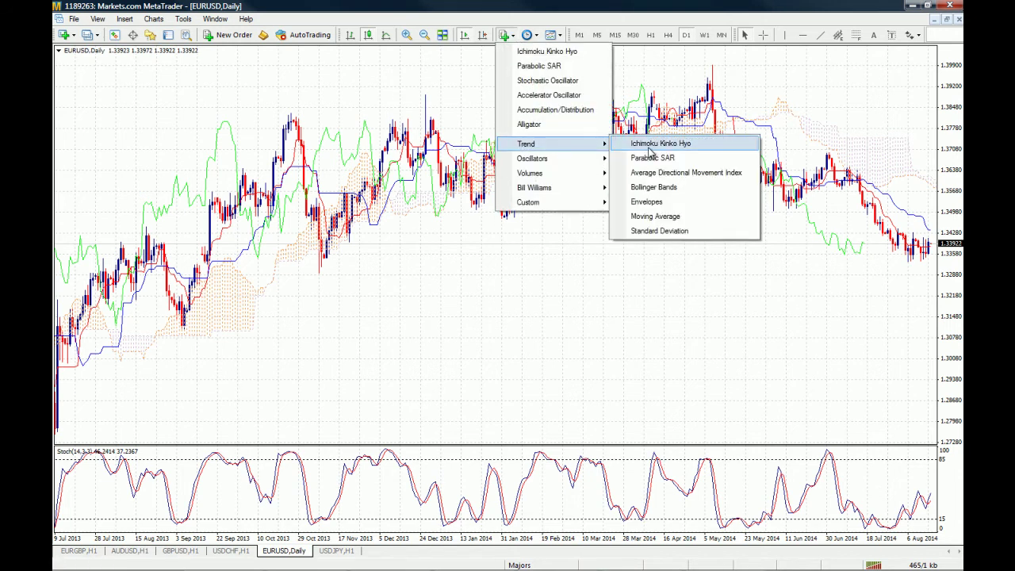
left_click(658, 202)
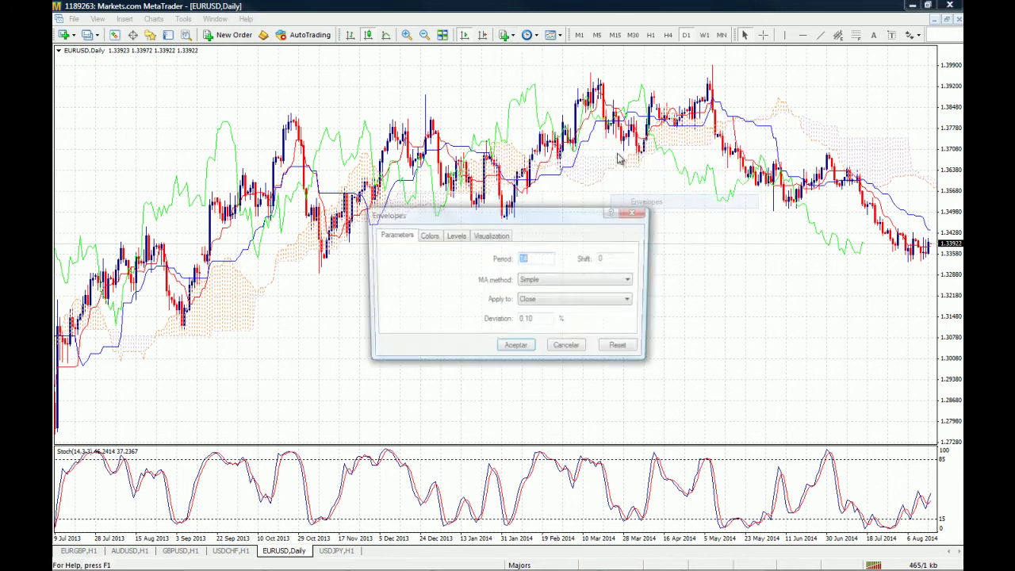
left_click(525, 355)
left_click(506, 36)
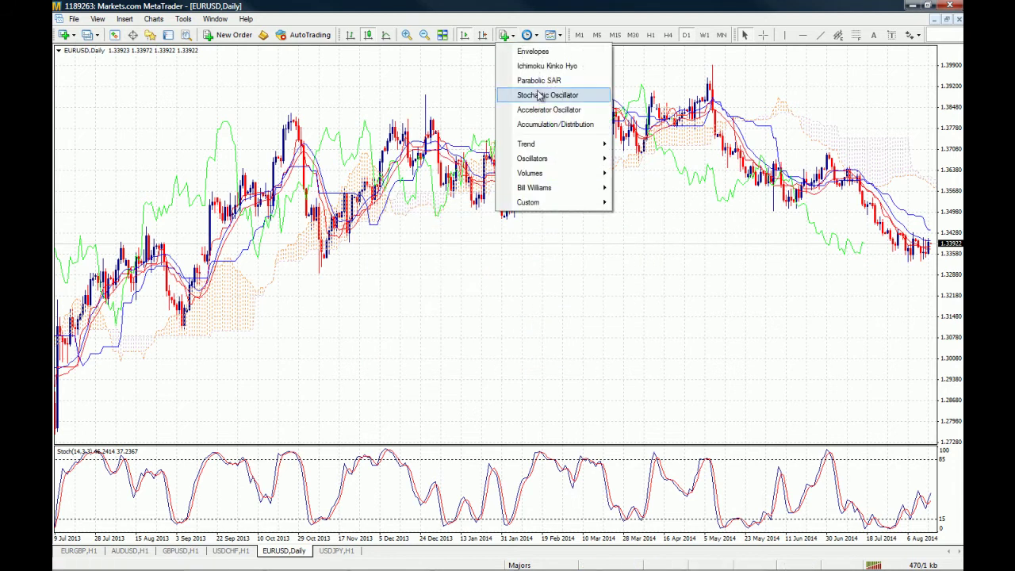
mouse_move(539, 144)
left_click(673, 202)
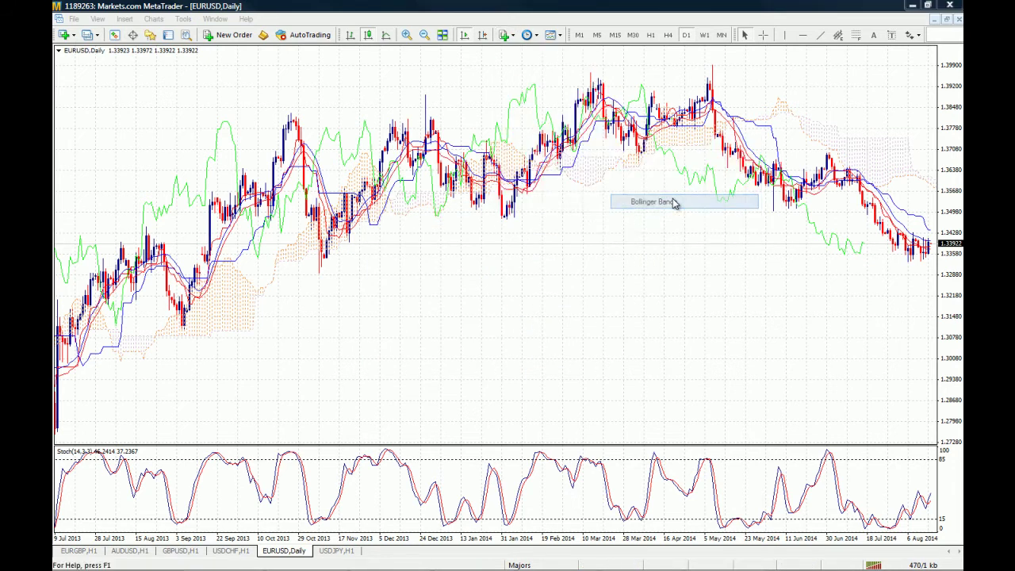
left_click(517, 352)
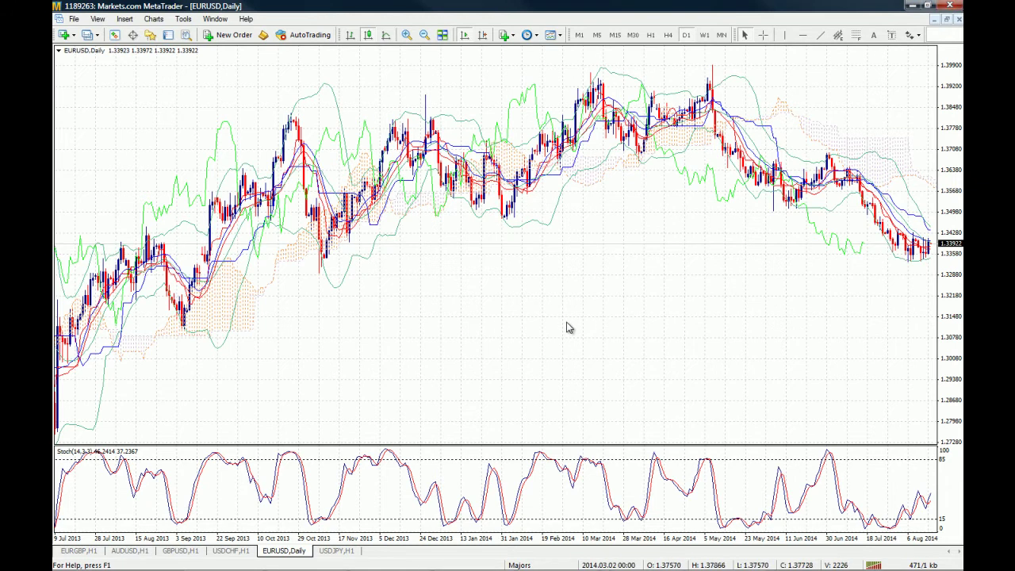
Delete Ichimoku Kinko Hyo and Envelopes in the chart's Indicators List, leaving Bollinger Bands and Stochastic
right_click(382, 307)
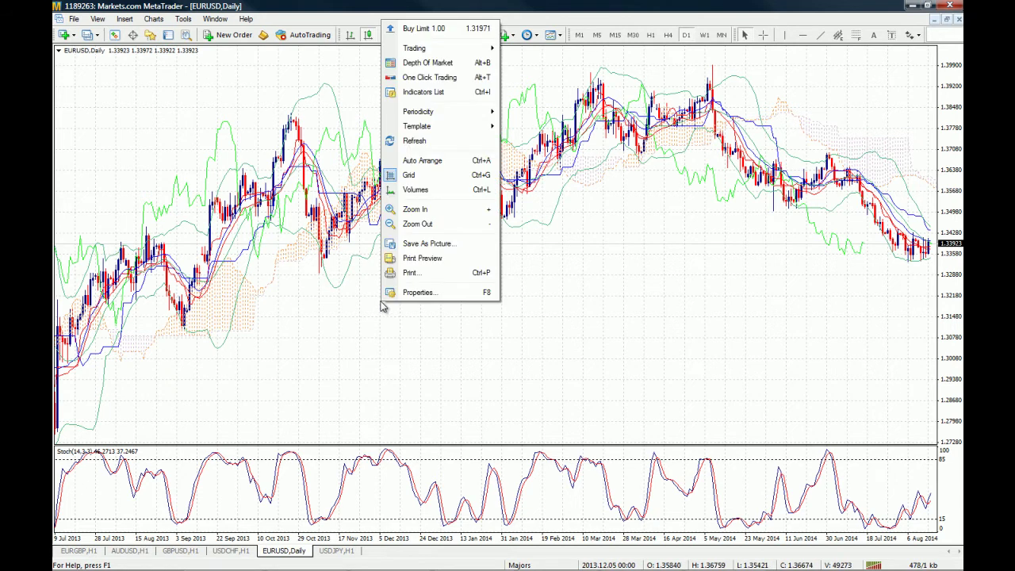
left_click(423, 92)
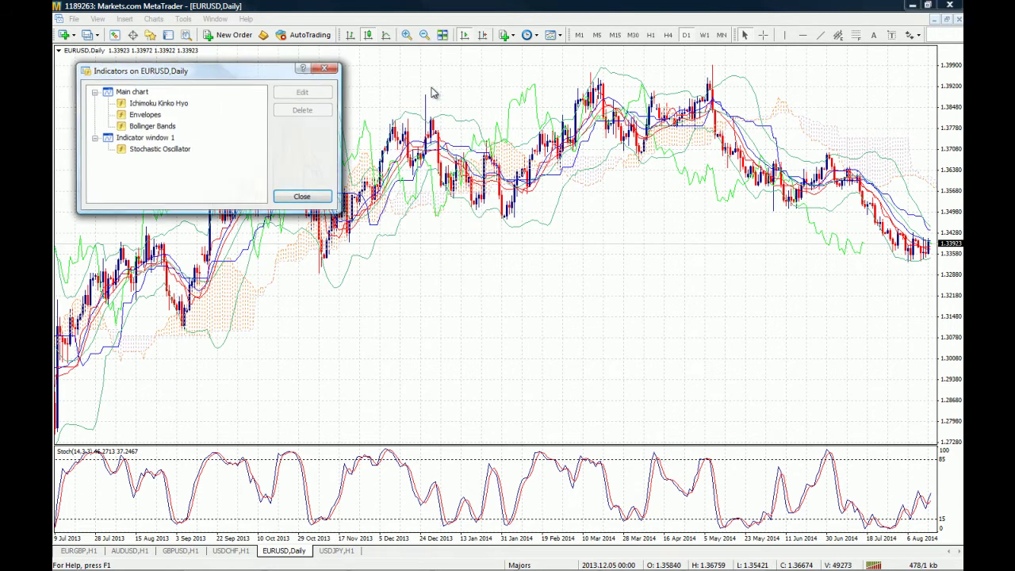
left_click(159, 105)
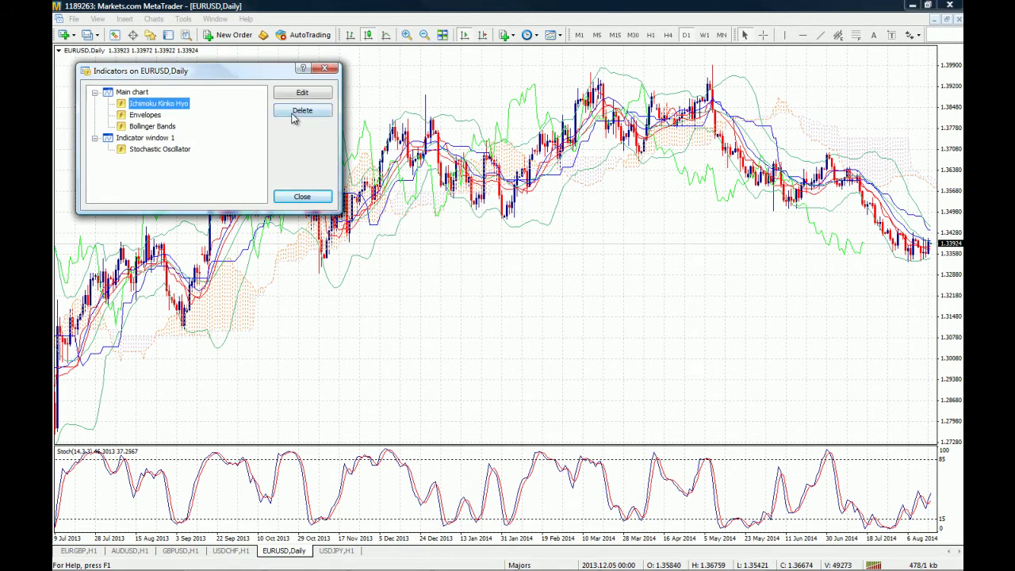
left_click(295, 111)
left_click(147, 105)
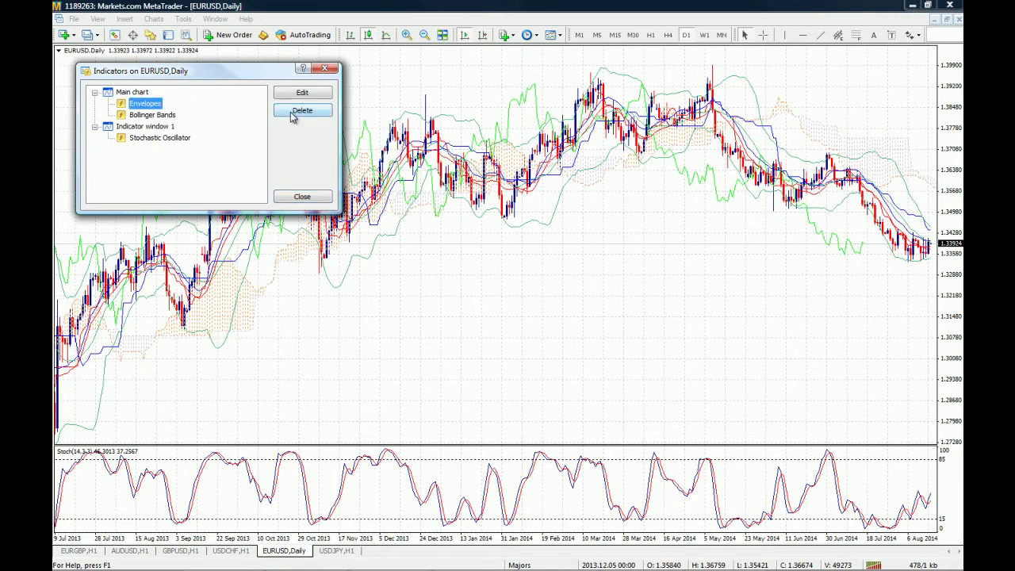
left_click(293, 111)
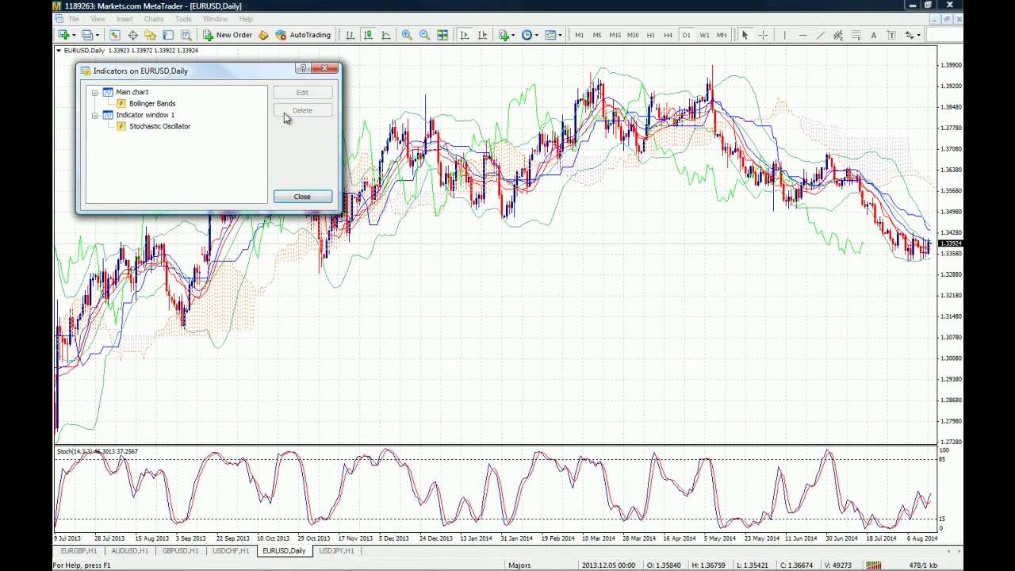
left_click(306, 199)
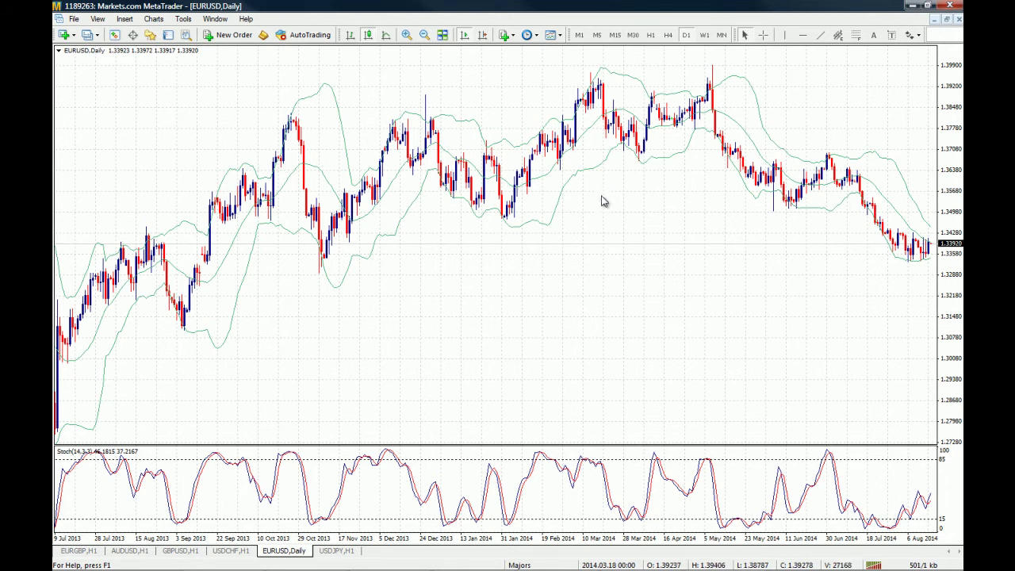
Delete Bollinger Bands from the Indicators List and place a horizontal line near 1.3477 at the January 2014 lows
right_click(585, 212)
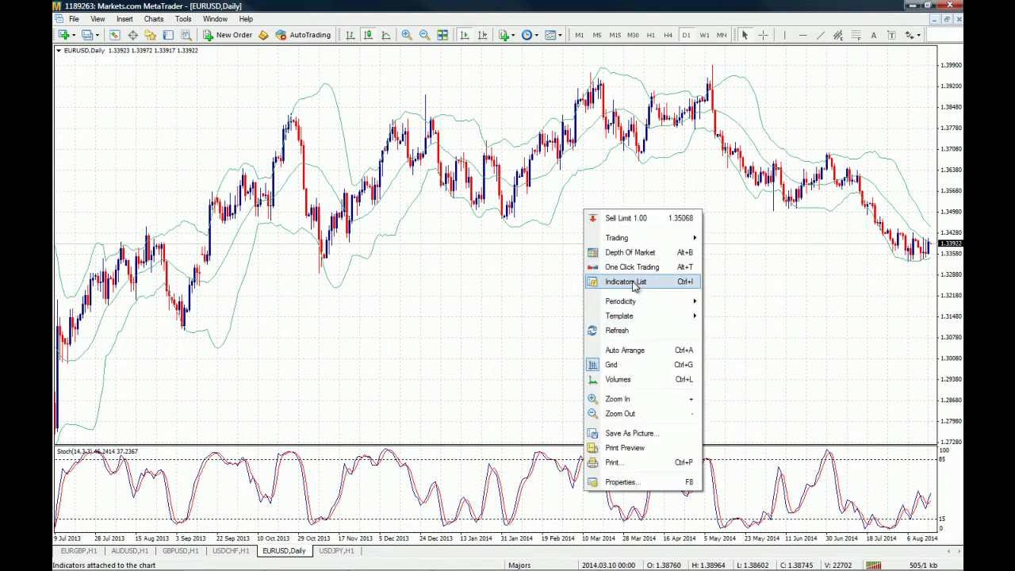
left_click(645, 283)
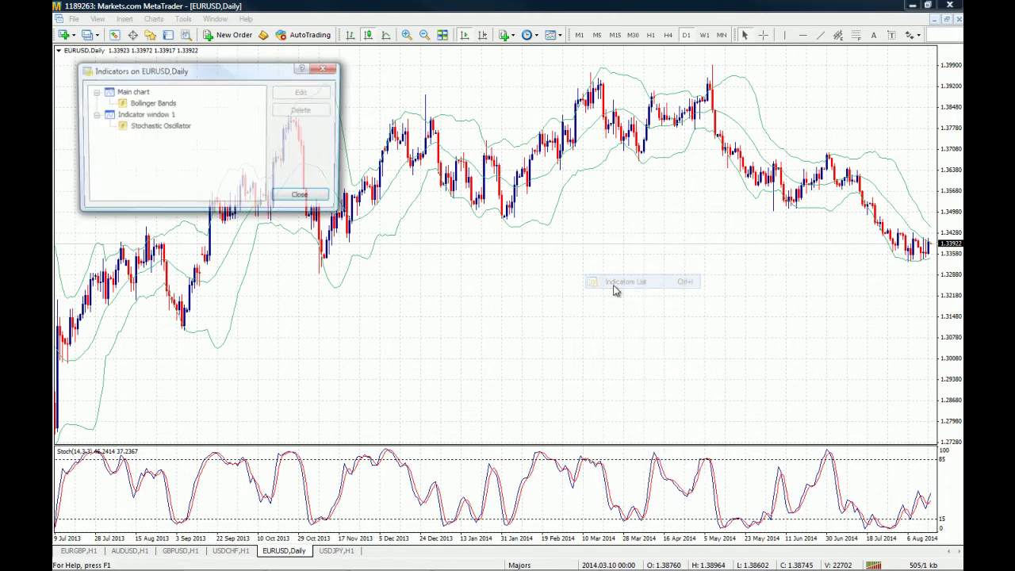
left_click(150, 102)
left_click(292, 111)
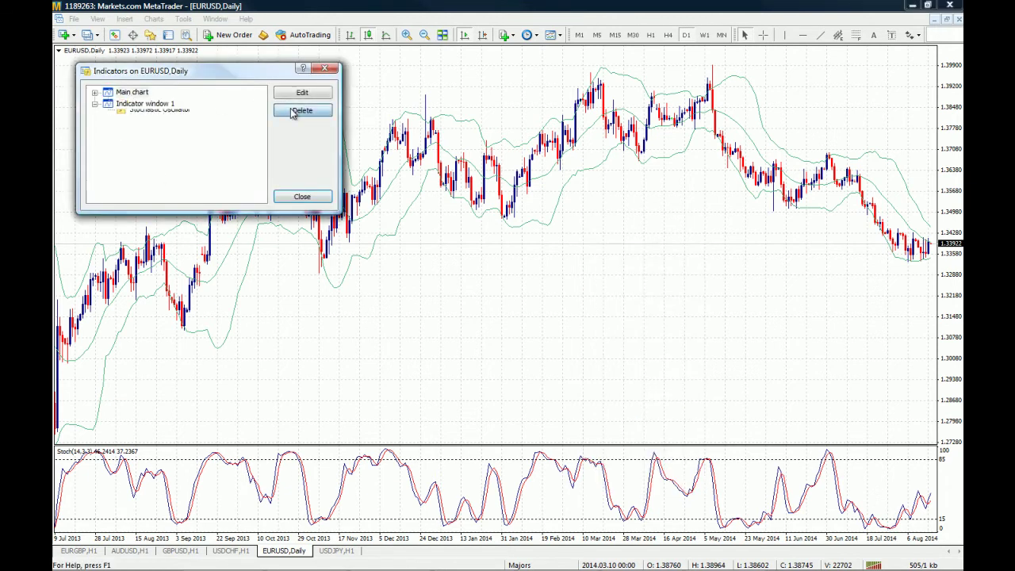
left_click(302, 195)
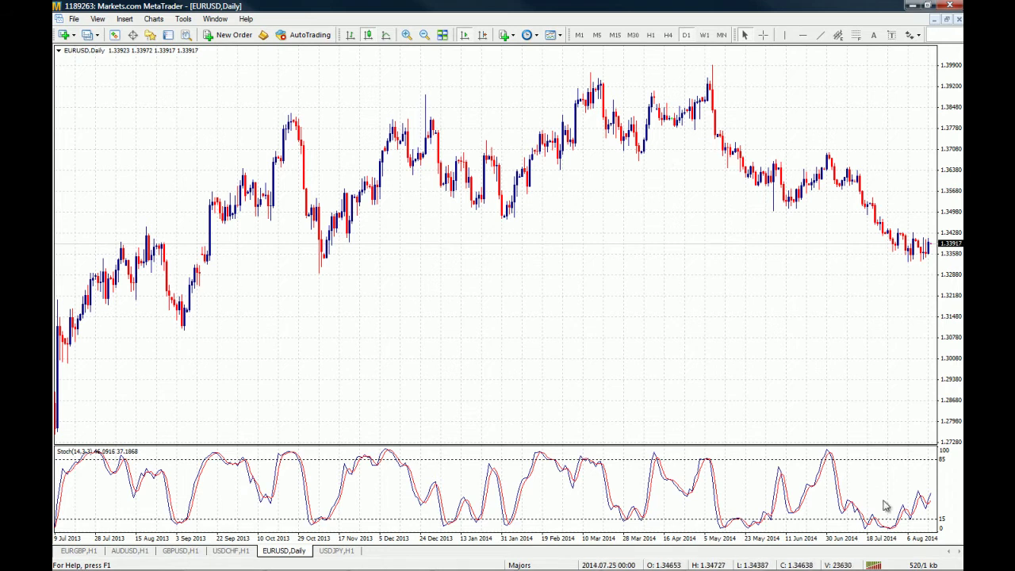
left_click(802, 35)
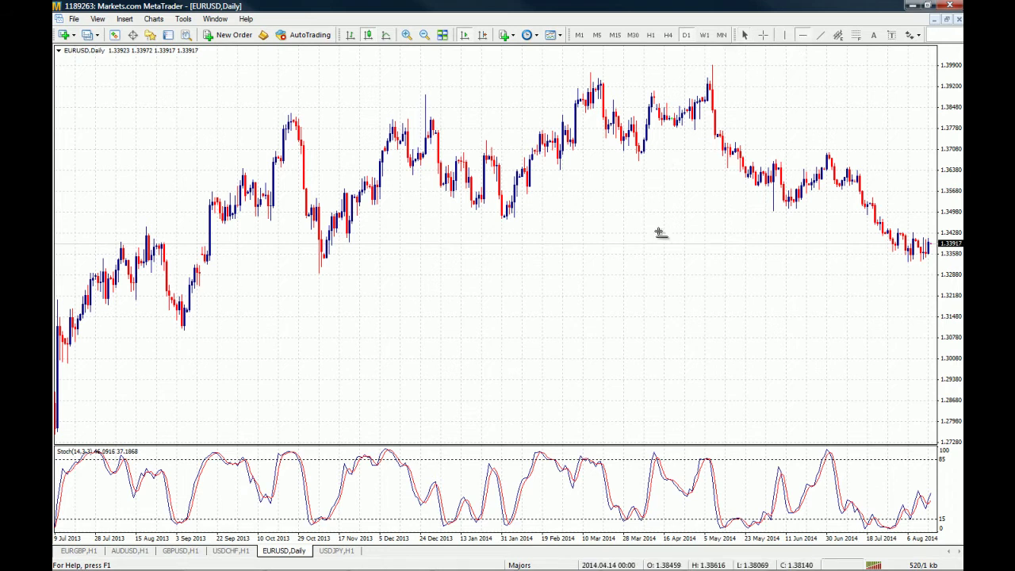
left_click(513, 218)
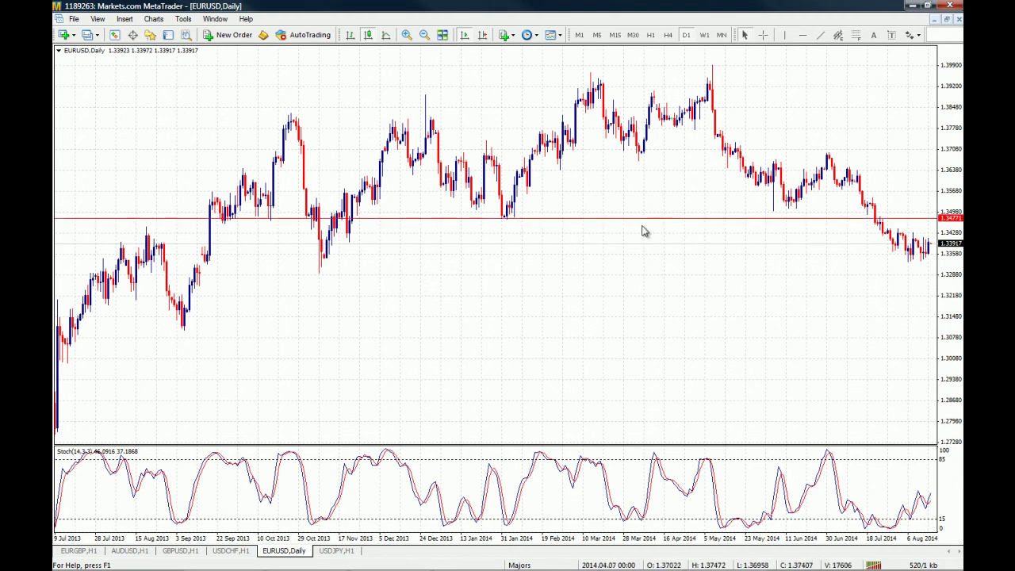
Drag the red horizontal level down and back so it rests at 1.34792 under the January 2014 lows
right_click(521, 224)
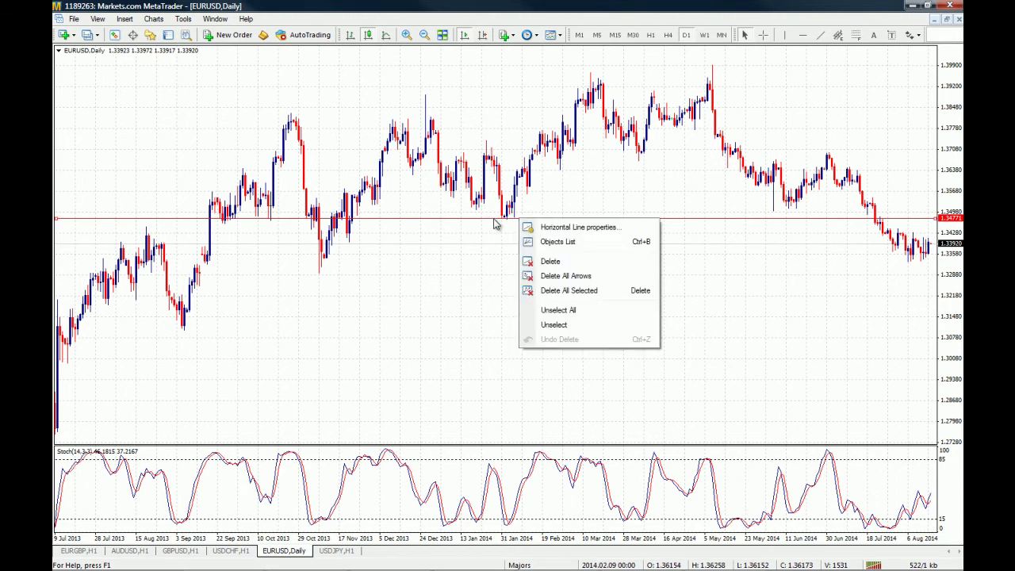
left_click_drag(495, 226, 493, 229)
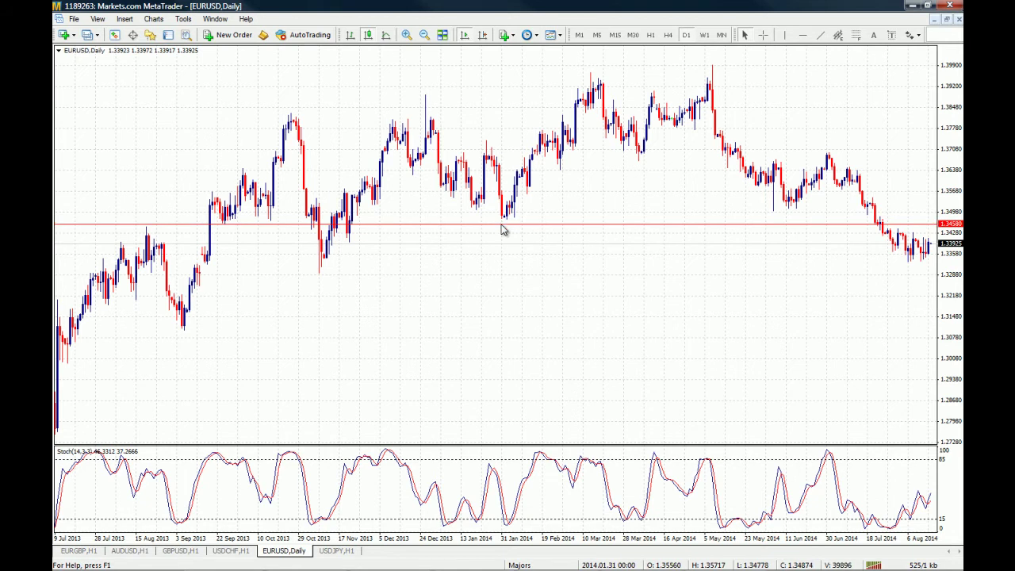
double_click(562, 227)
mouse_move(544, 230)
left_mouse_down()
mouse_move(548, 188)
mouse_move(547, 224)
left_mouse_up()
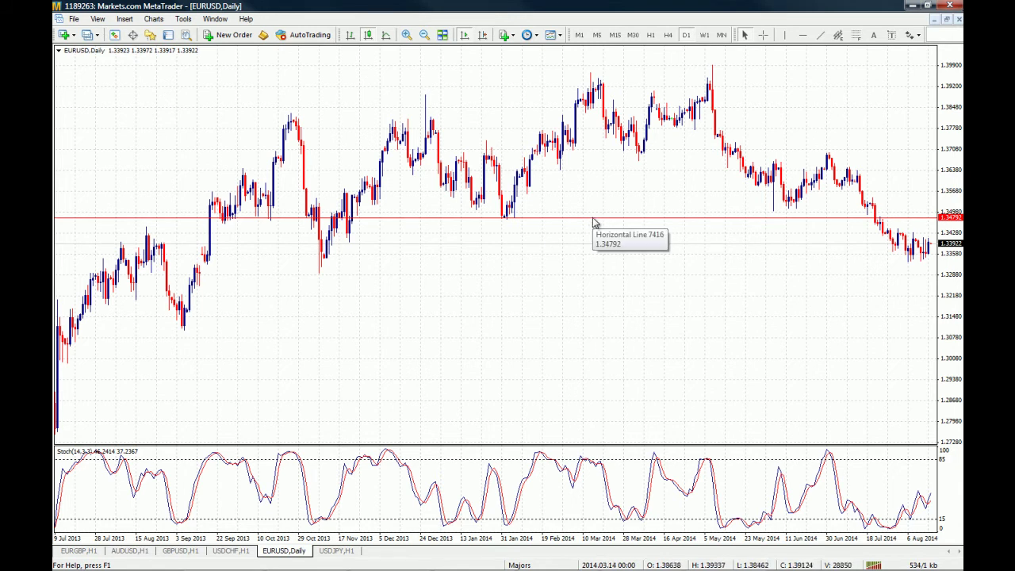
left_click(802, 35)
left_click(623, 117)
left_click(802, 35)
left_click(753, 150)
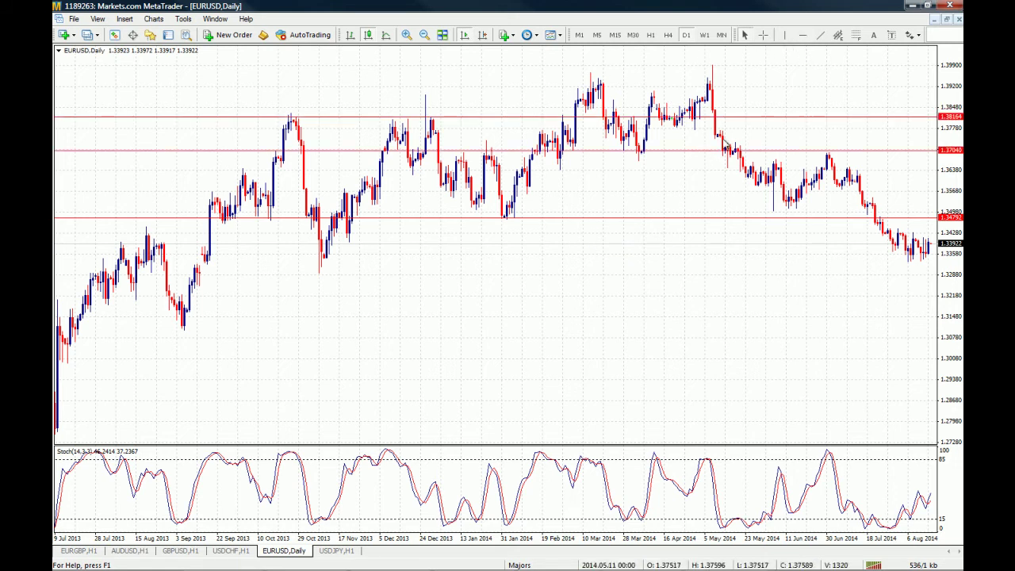
left_click(802, 35)
left_click(738, 181)
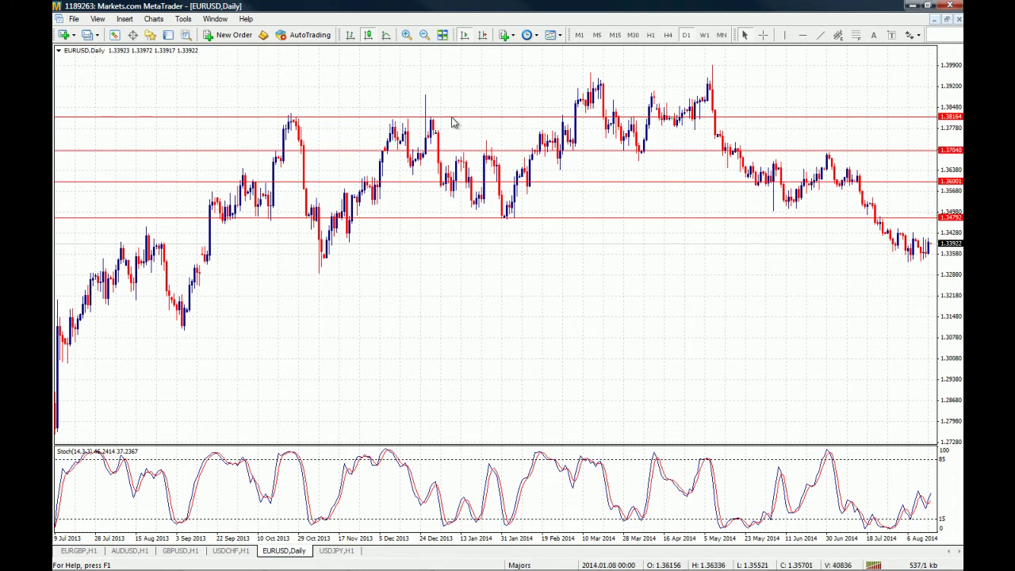
double_click(788, 183)
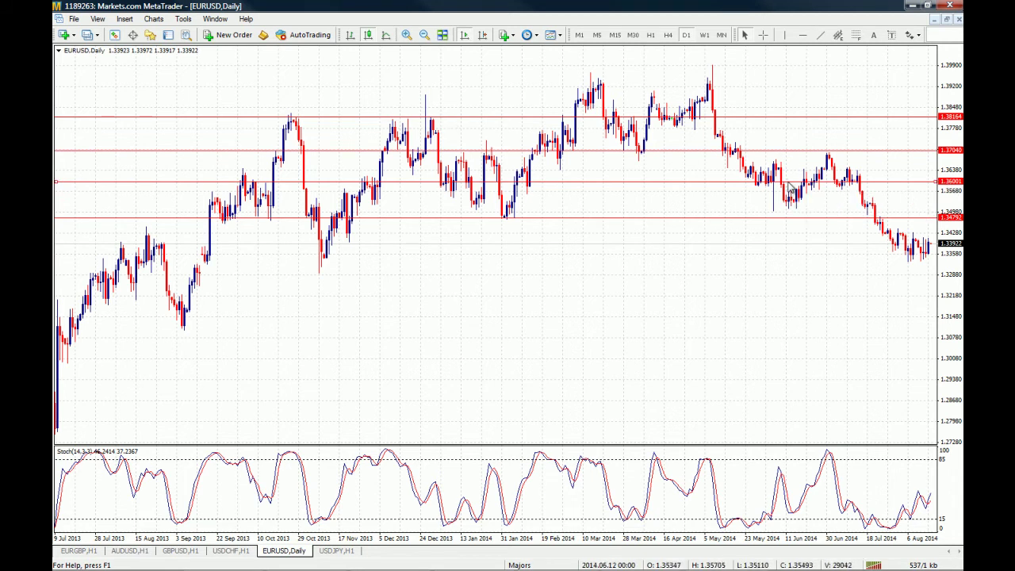
double_click(818, 117)
key("BackSpace")
key("BackSpace")
key("BackSpace")
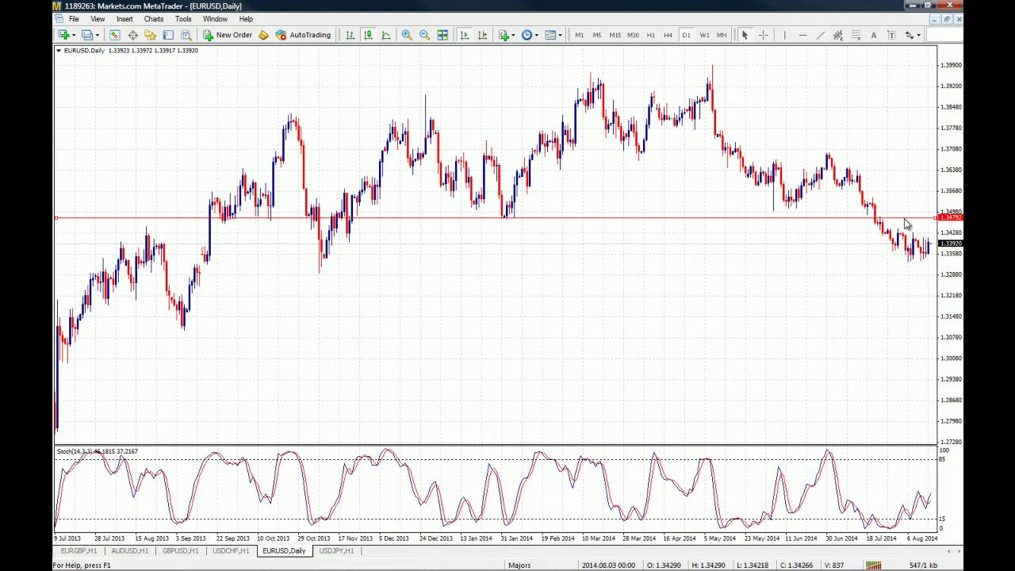
In Horizontal Line properties, set colour Black, thin width and a dashed style, then confirm
right_click(843, 222)
left_click(825, 228)
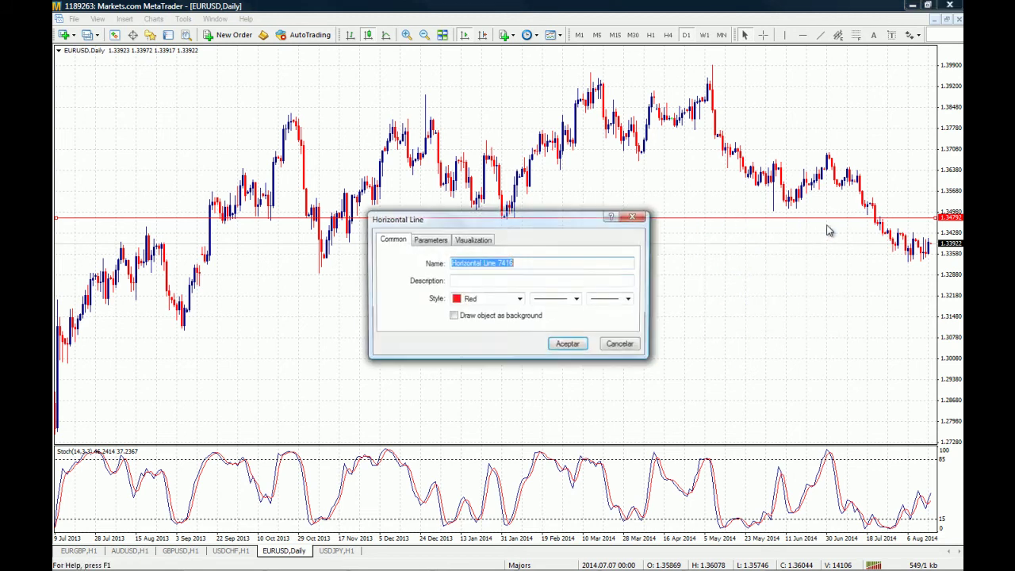
left_click(518, 299)
left_click(456, 332)
left_click(628, 299)
left_click(608, 333)
left_click(628, 299)
left_click(609, 317)
left_click(576, 299)
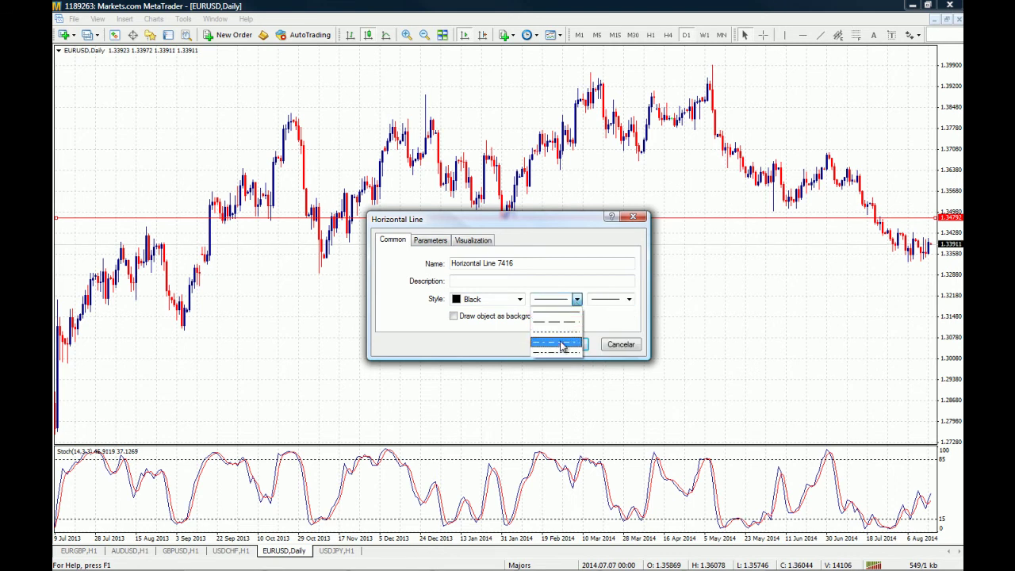
left_click(565, 326)
left_click(564, 345)
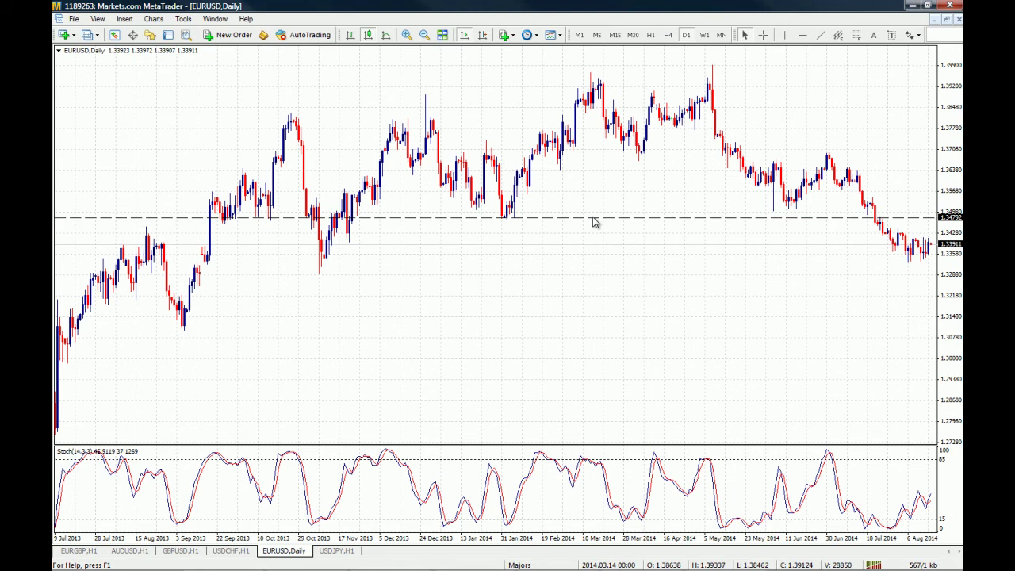
Draw a trendline from the September 2013 low to the late-January 2014 low and open its properties
left_click(821, 36)
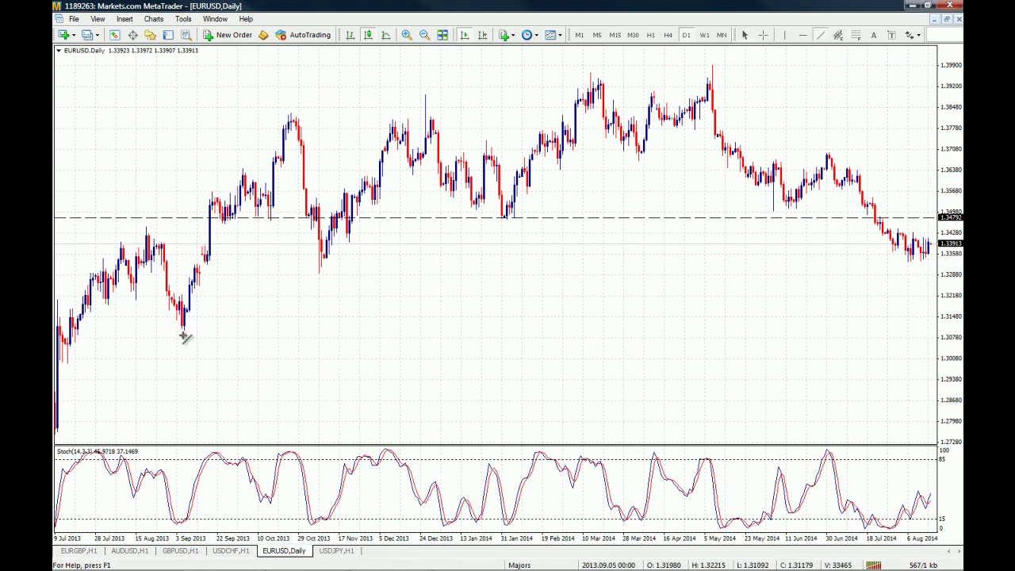
mouse_move(183, 333)
left_mouse_down()
mouse_move(324, 283)
mouse_move(322, 274)
mouse_move(517, 222)
left_mouse_up()
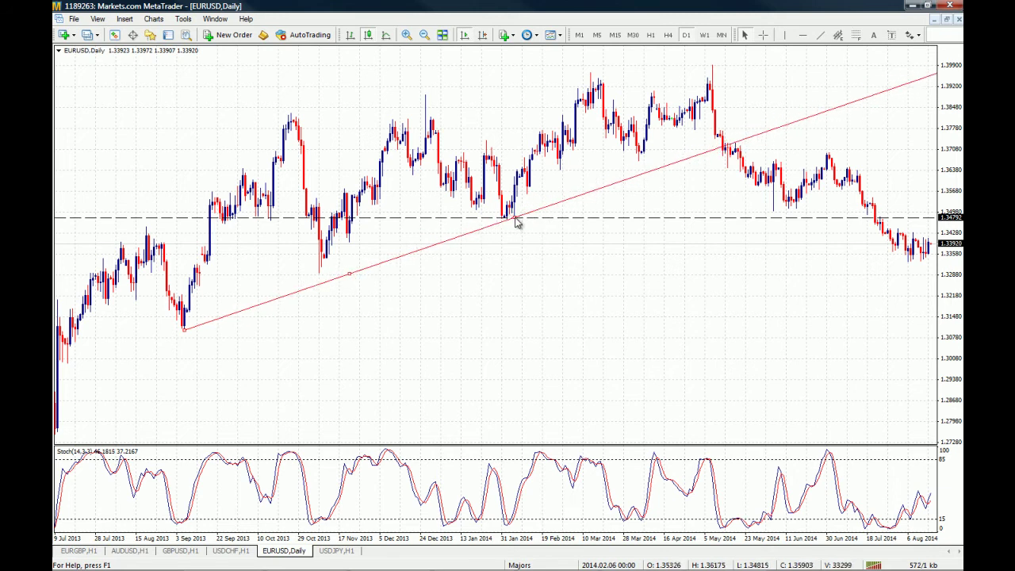
left_click(212, 327)
double_click(189, 329)
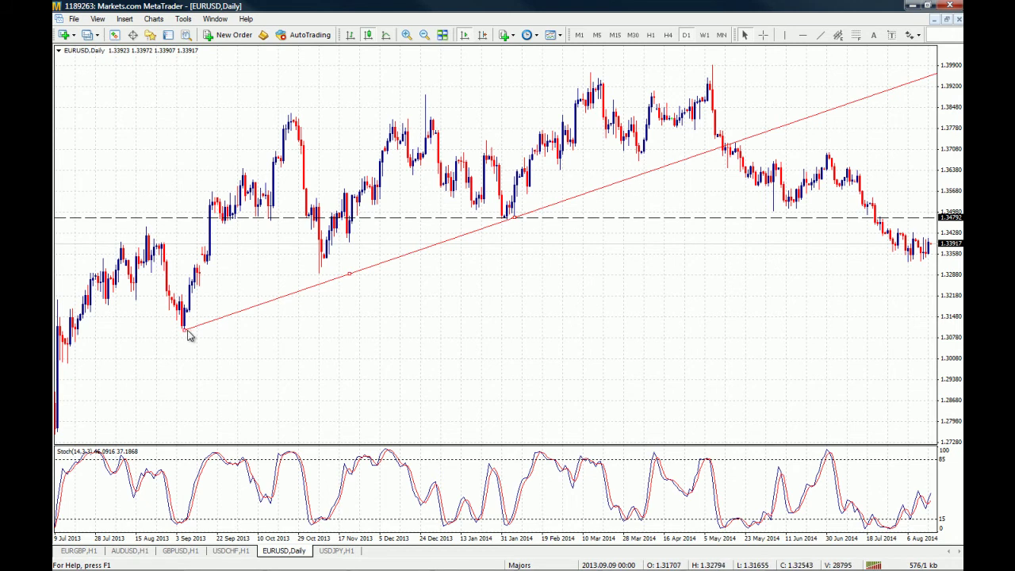
right_click(516, 222)
left_click(551, 225)
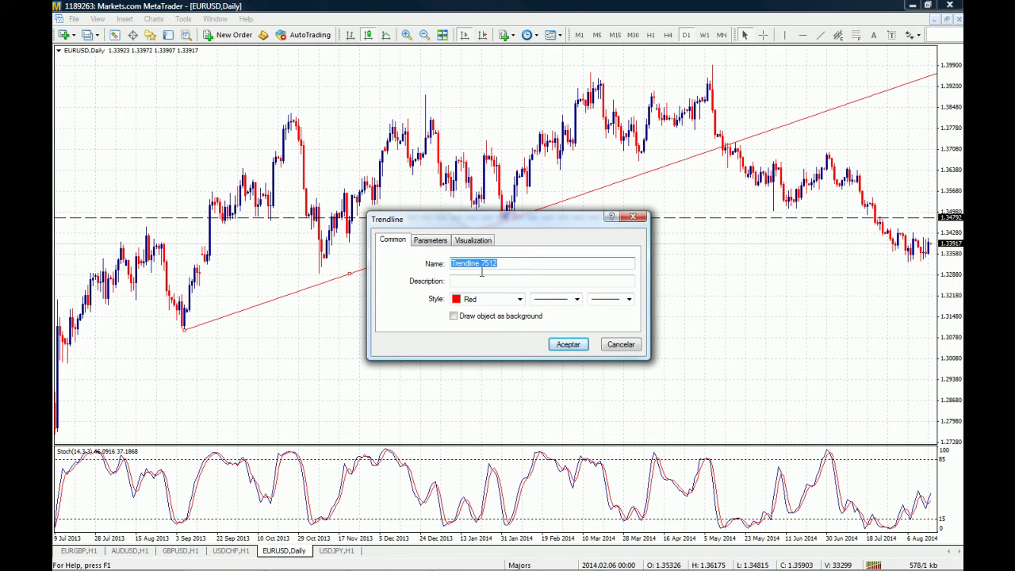
Set the trendline colour to DarkBlue with a solid style and a thicker width
left_click(519, 299)
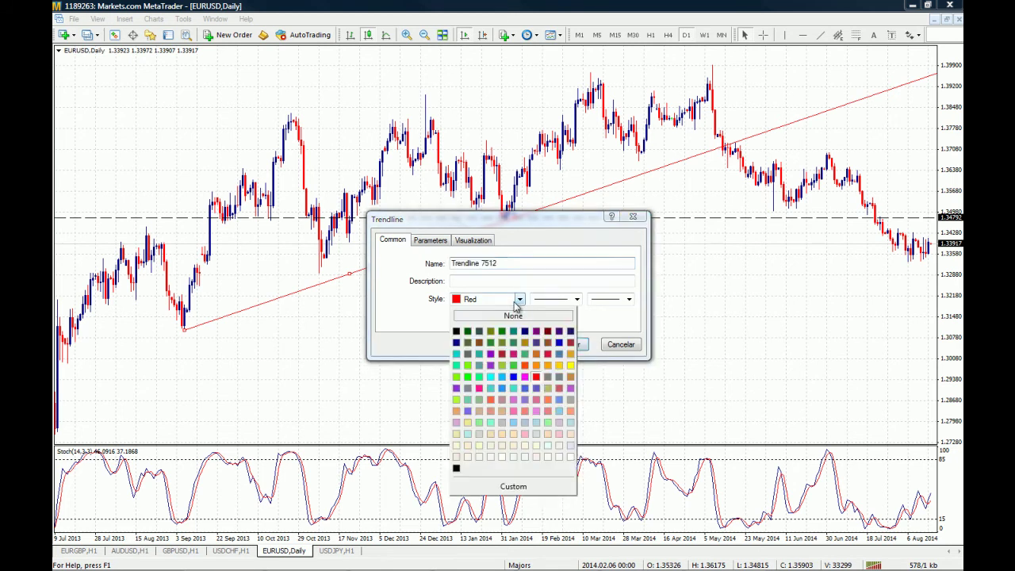
left_click(458, 338)
left_click(576, 299)
left_click(569, 307)
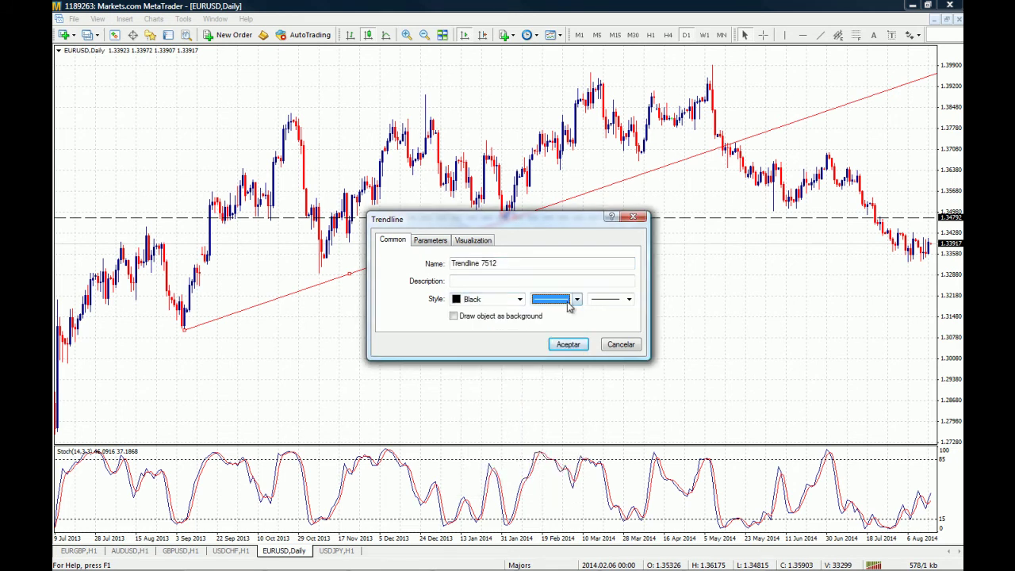
left_click(517, 300)
left_click(505, 333)
left_click(624, 300)
left_click(621, 315)
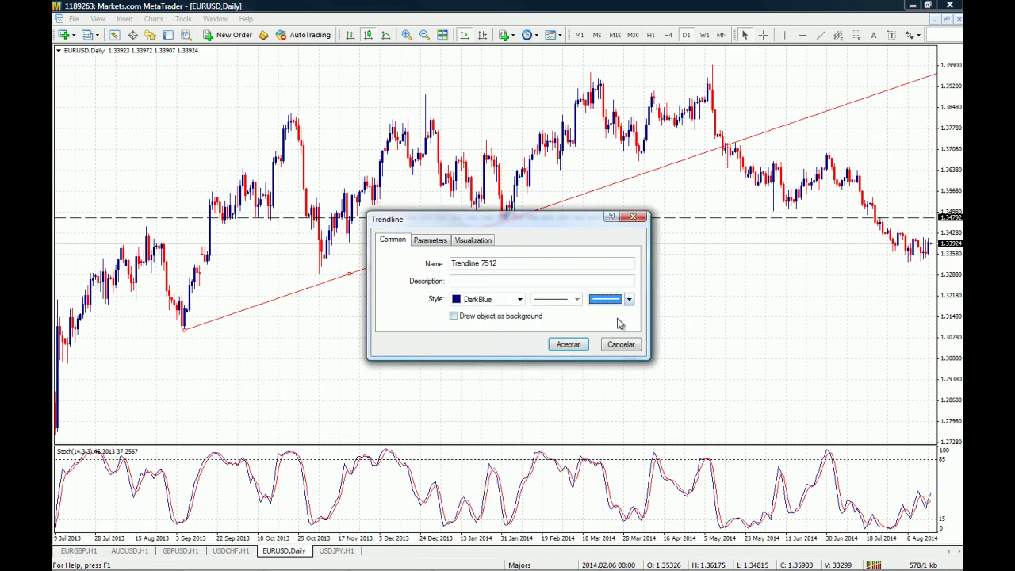
Uncheck Ray on the Parameters tab so the line stops at its second point, and apply
left_click(431, 240)
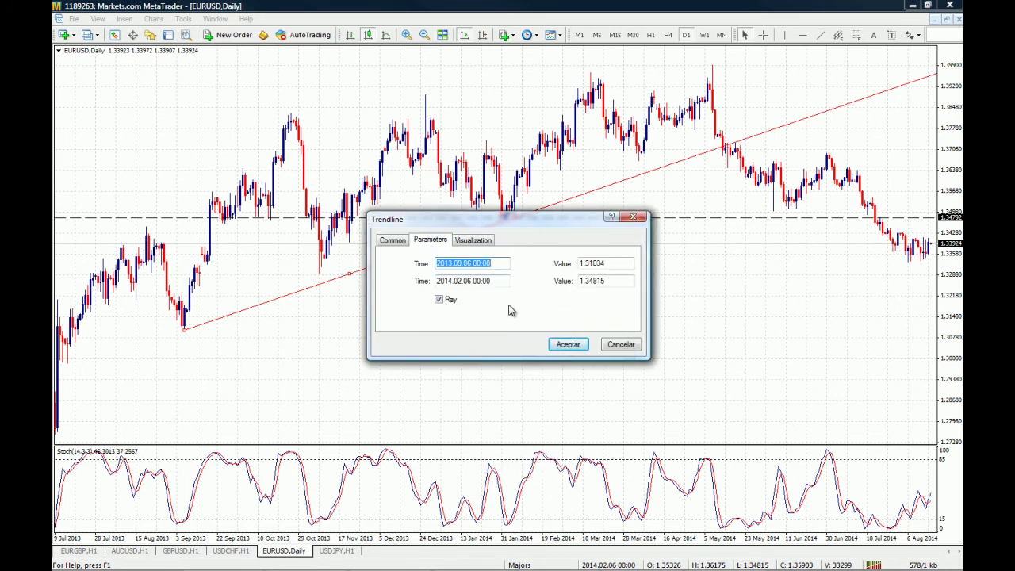
left_click_drag(537, 223, 654, 283)
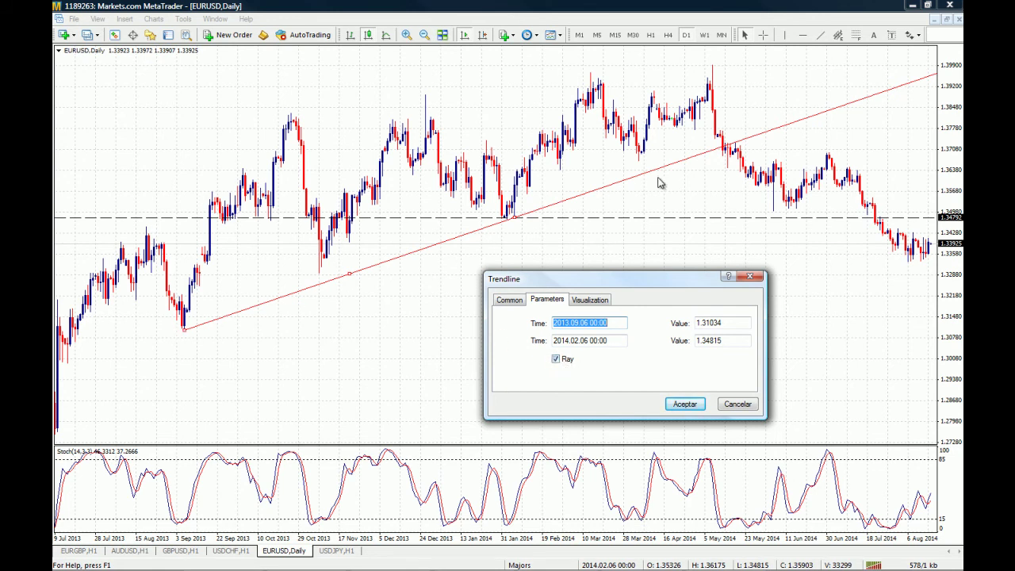
left_click(556, 358)
left_click(685, 403)
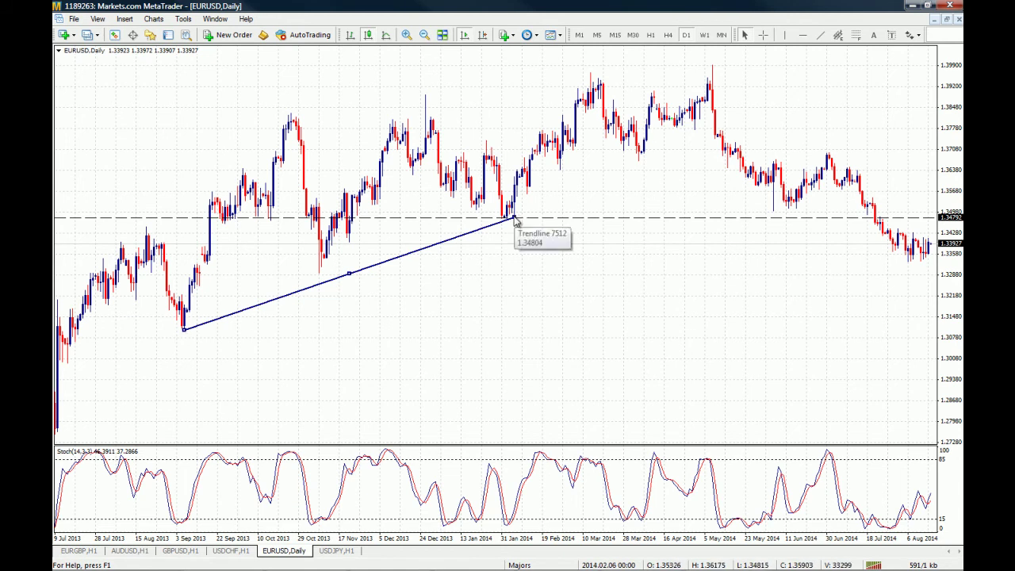
Extend the navy trendline to July 2014 and Ctrl-drag a parallel copy along the late-2013 highs
left_click_drag(517, 220, 849, 111)
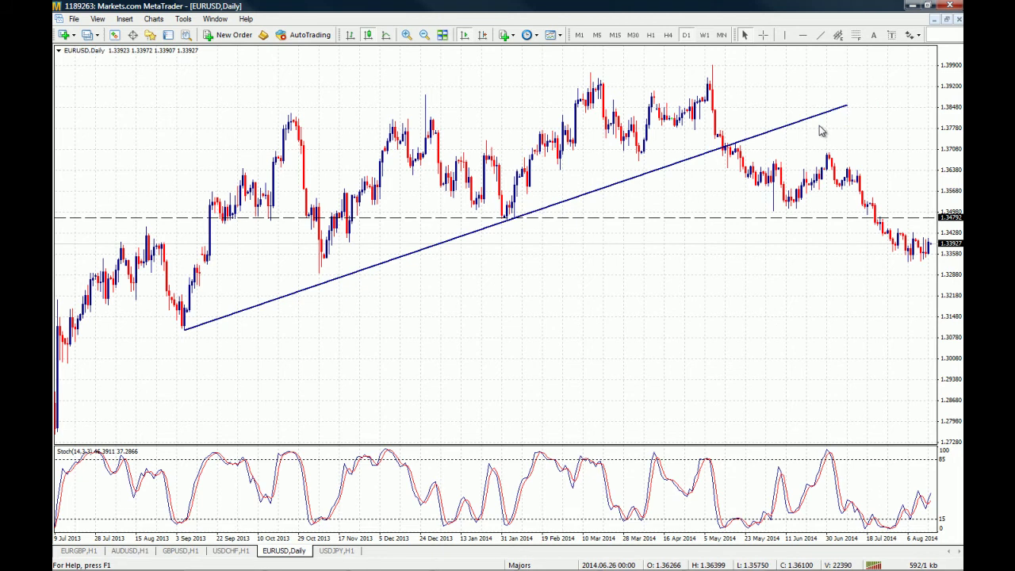
double_click(848, 110)
double_click(833, 110)
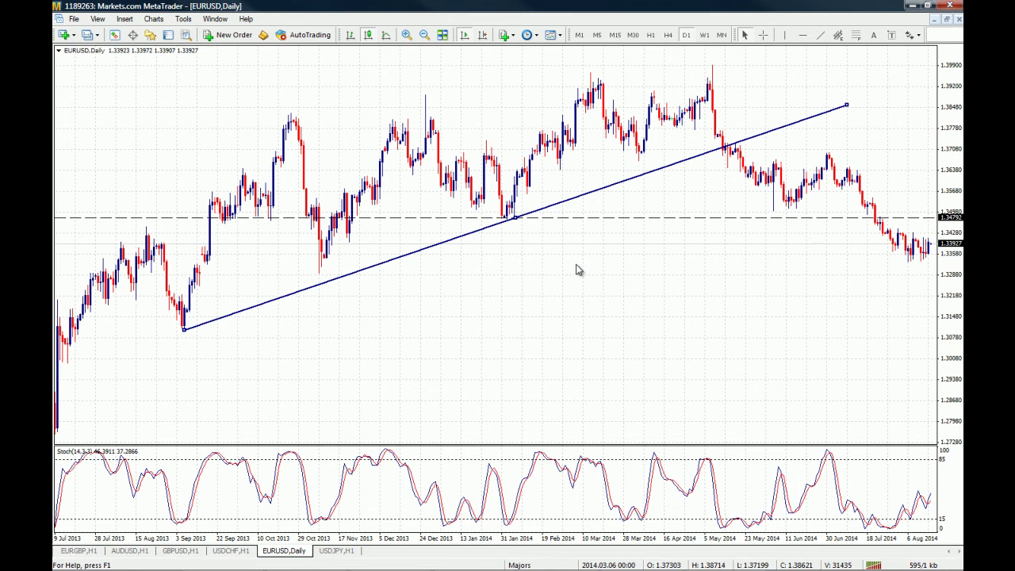
left_click_drag(495, 230, 474, 108)
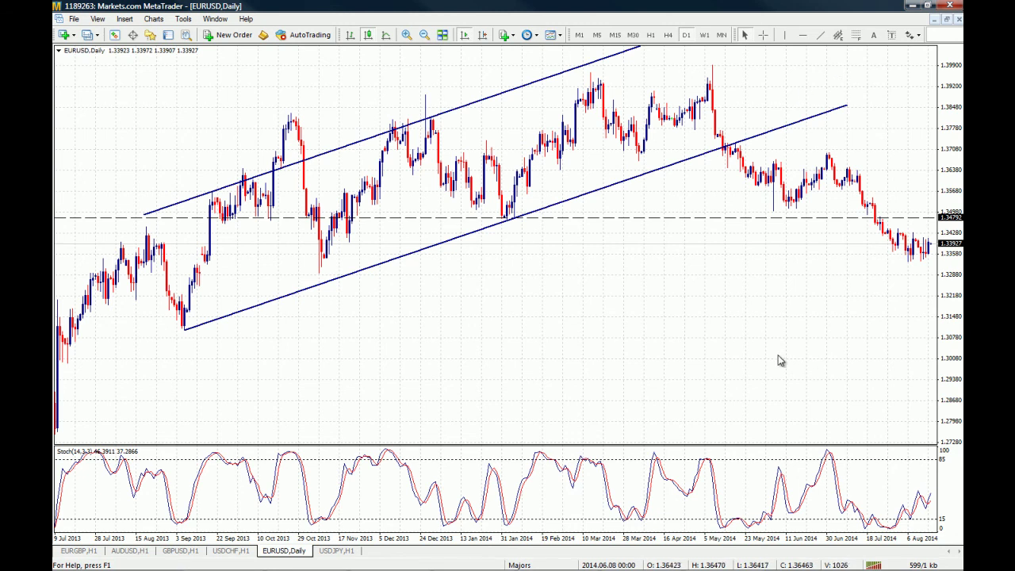
left_click(822, 37)
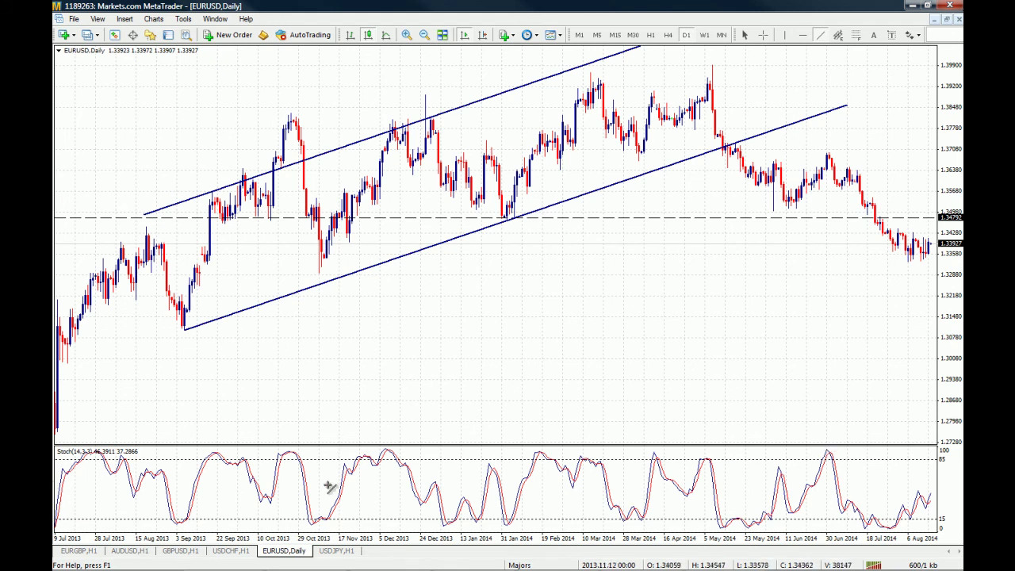
Replace a falling Stochastic trendline with a rising one along the May–June 2014 Stochastic lows
left_click_drag(652, 453, 857, 475)
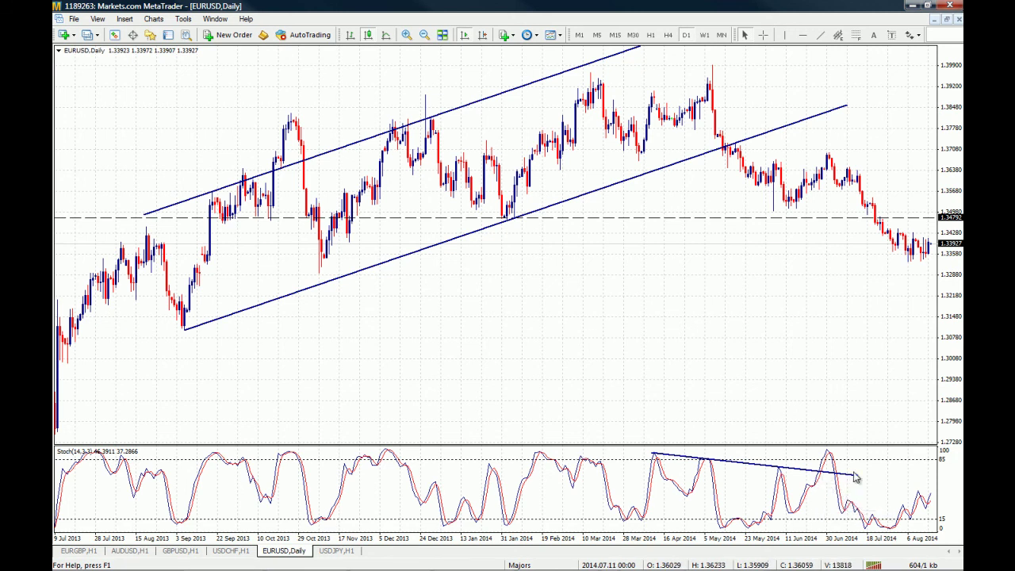
left_click_drag(857, 478, 879, 477)
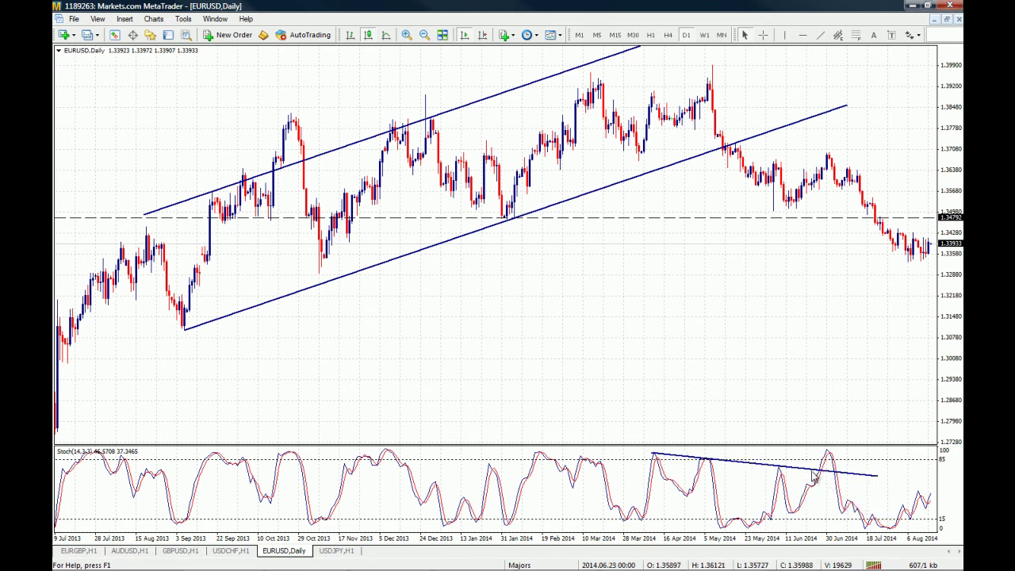
key("Delete")
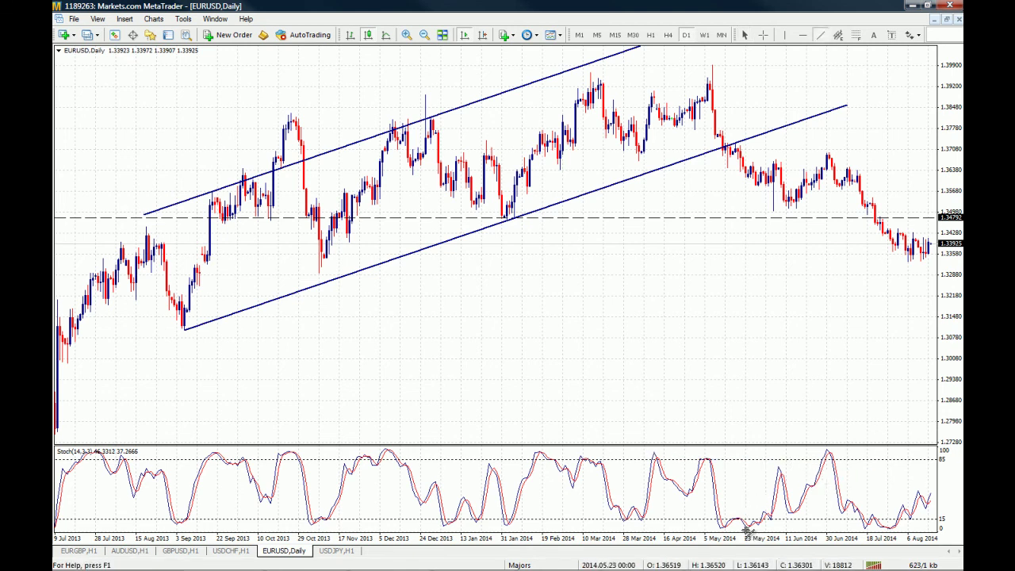
left_click_drag(747, 530, 861, 490)
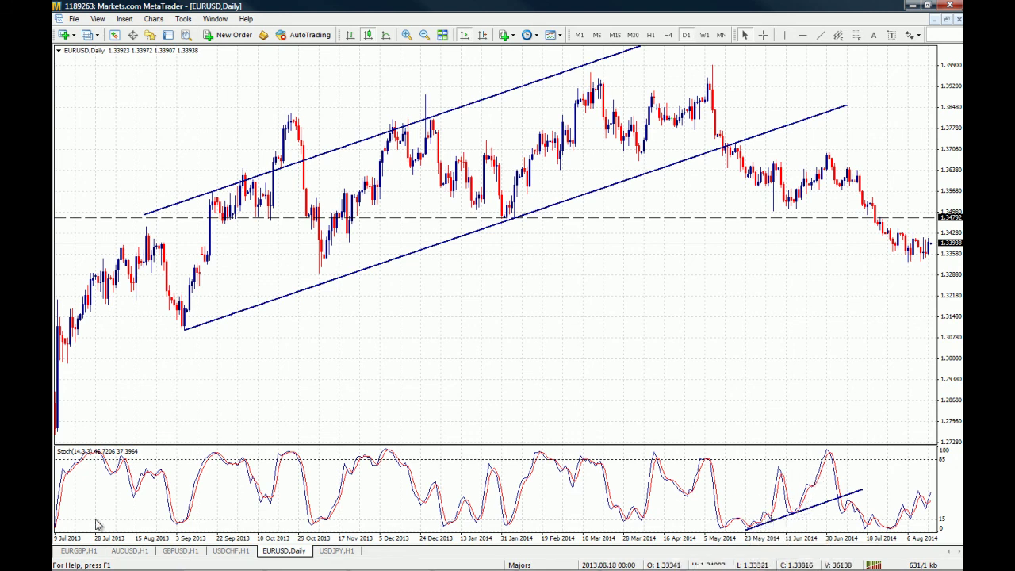
Check chart values with the crosshair, then open the toolbar's Indicators dropdown
middle_click(845, 504)
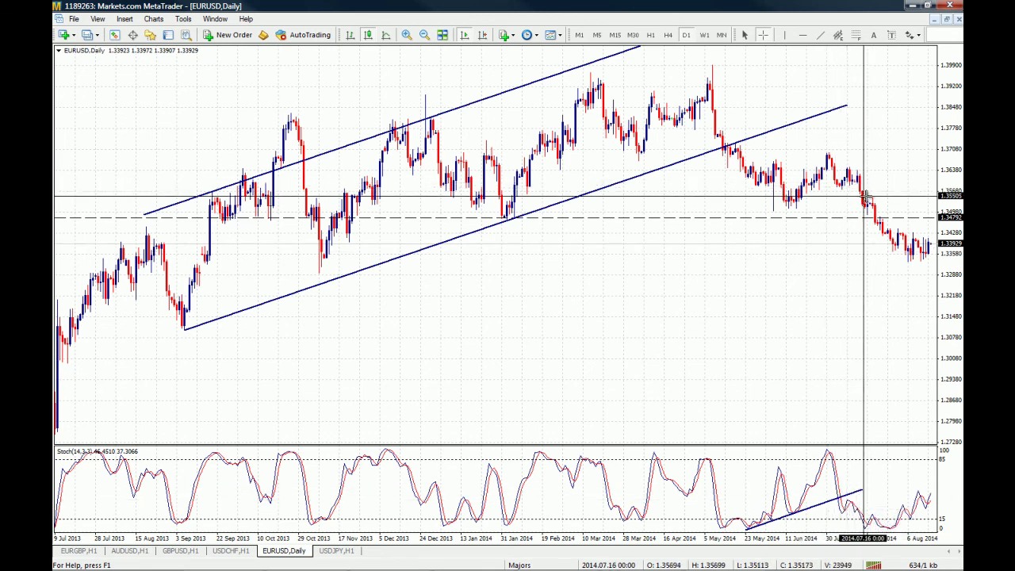
middle_click(883, 271)
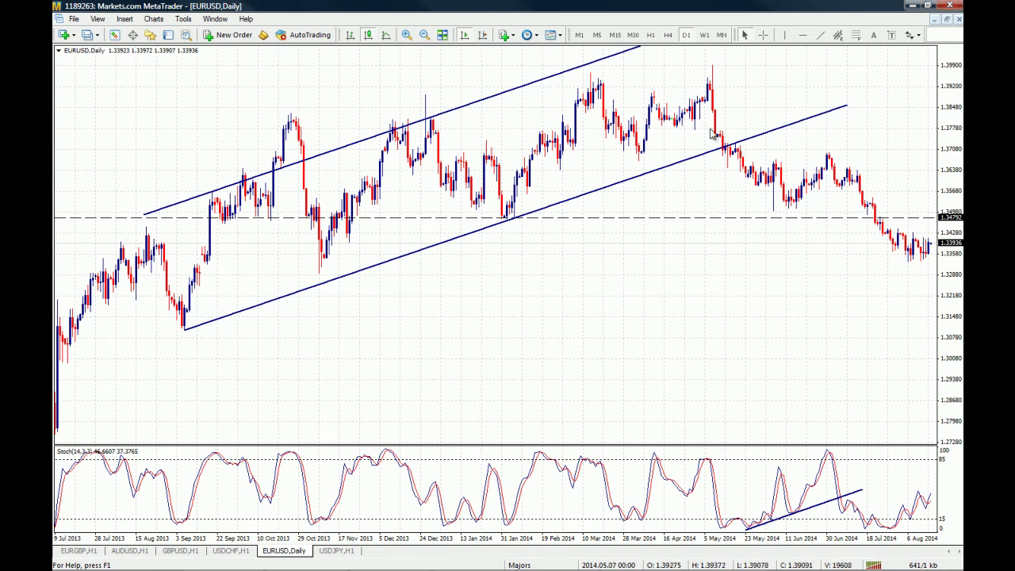
left_click(503, 35)
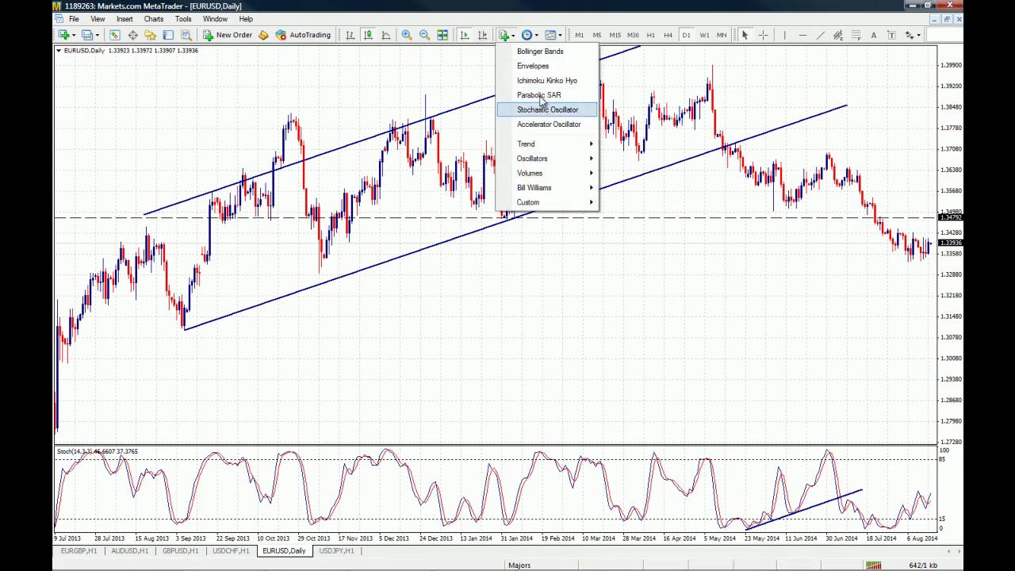